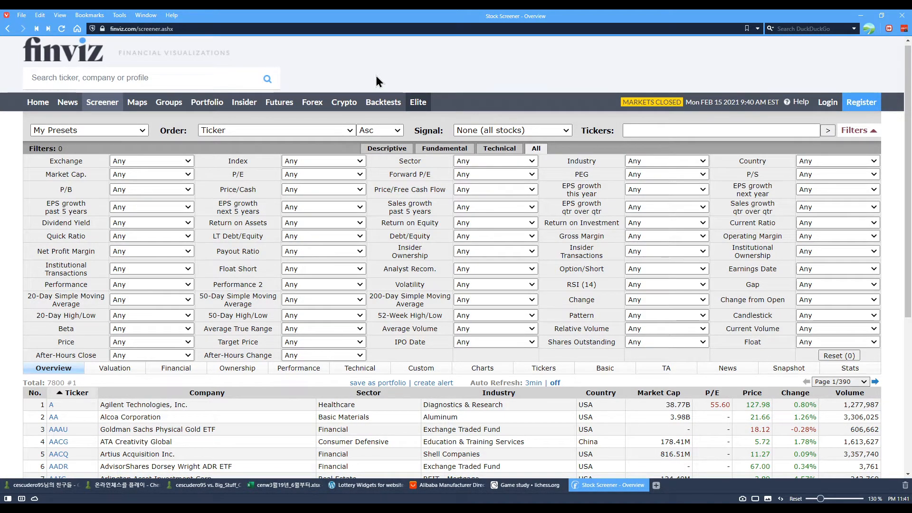
Filter the stock screener by a market cap of +Small and check the total number of matching stocks
drag(47, 383, 63, 382)
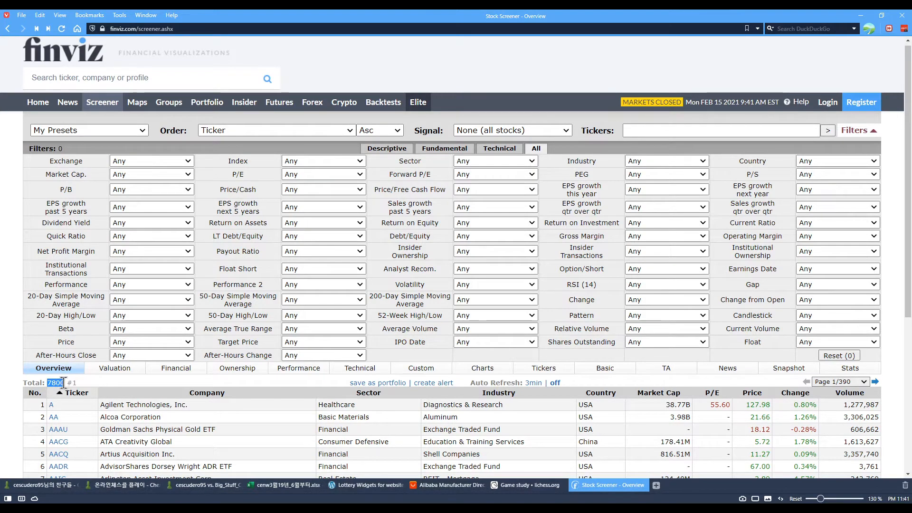
click(95, 384)
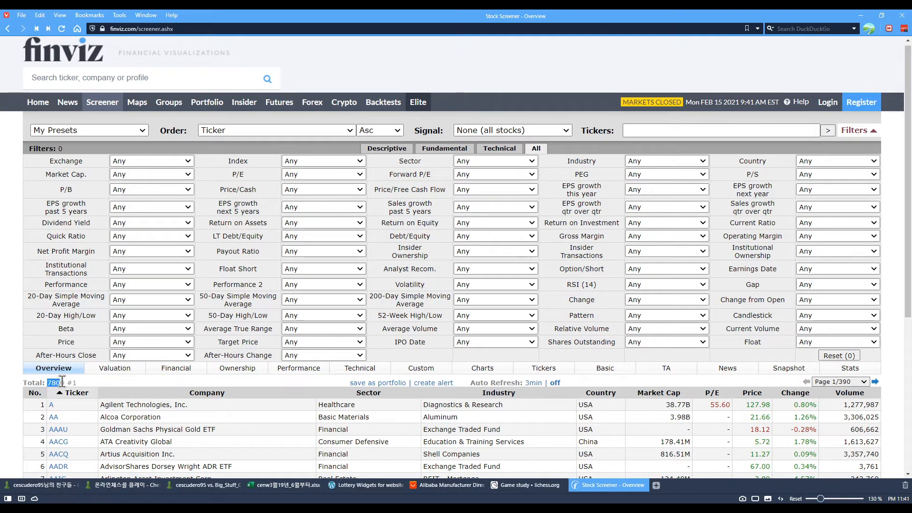
scroll(109, 376, up, 2)
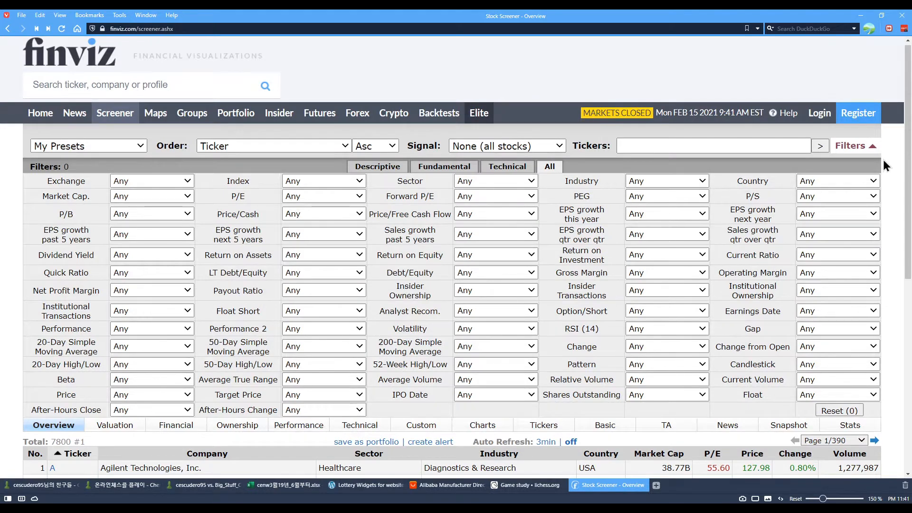
drag(903, 153, 908, 217)
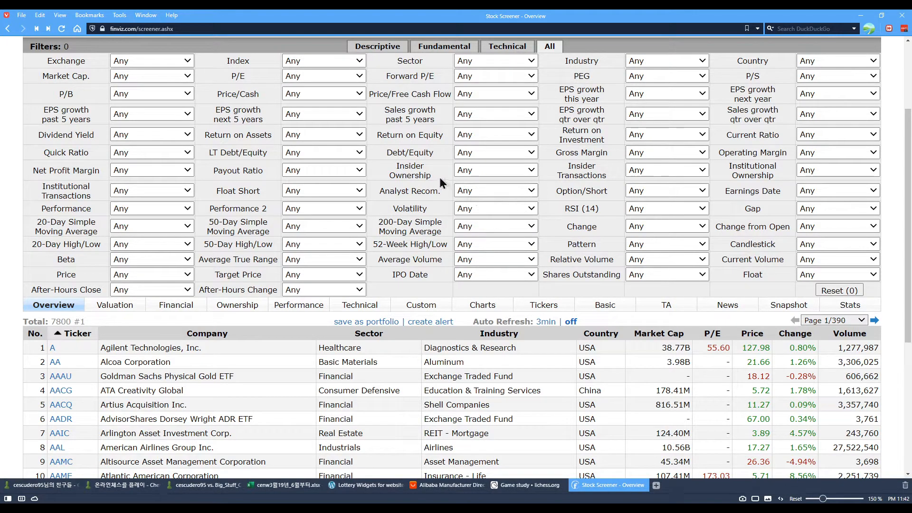
mouse_move(433, 161)
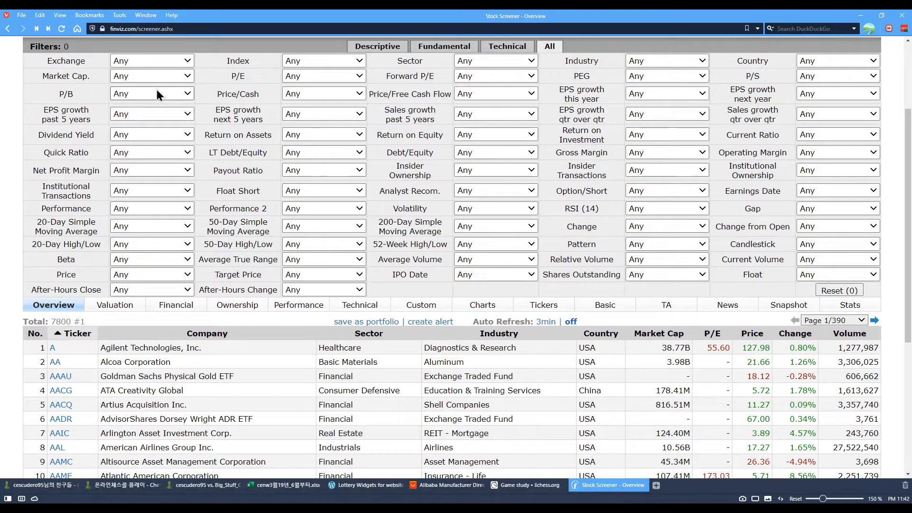
click(169, 93)
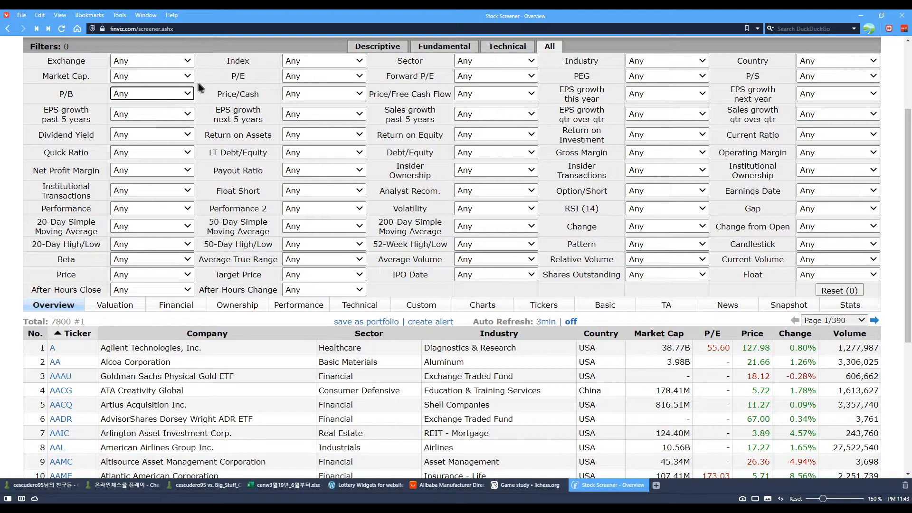
drag(53, 321, 89, 324)
click(118, 320)
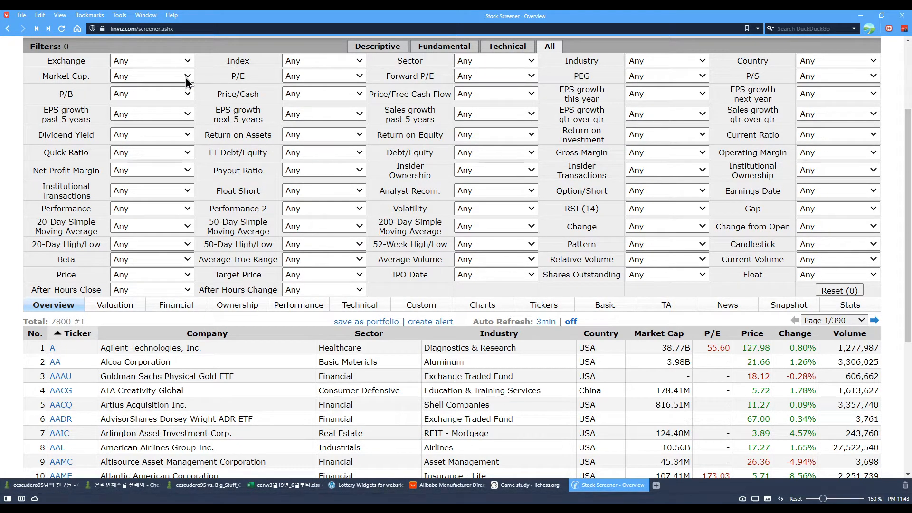
mouse_move(79, 84)
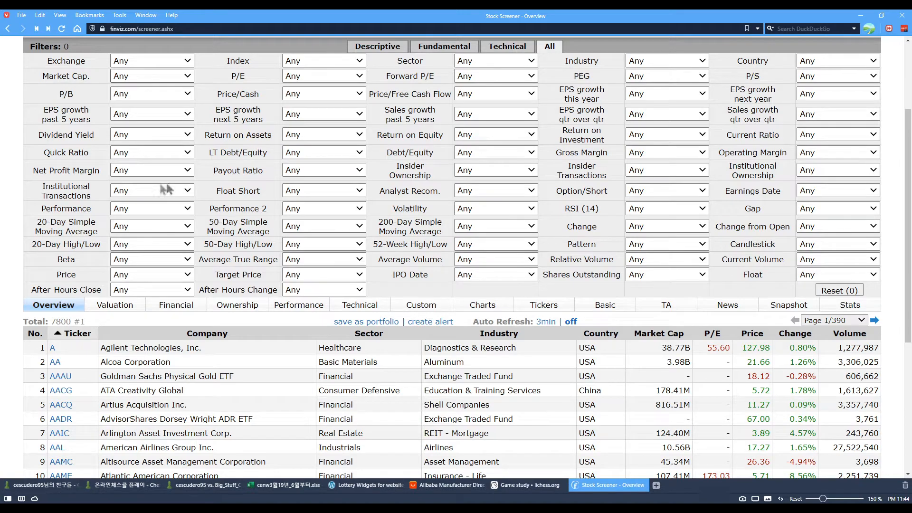
click(134, 181)
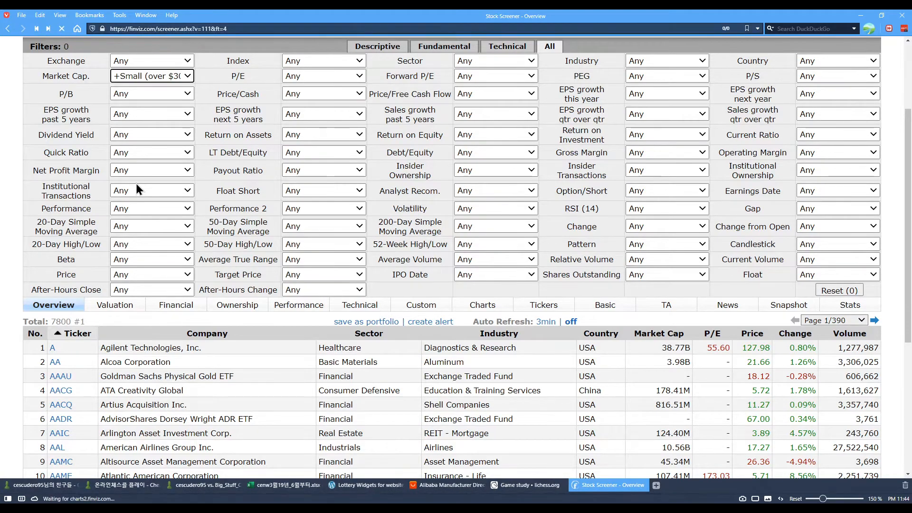
scroll(207, 184, down, 2)
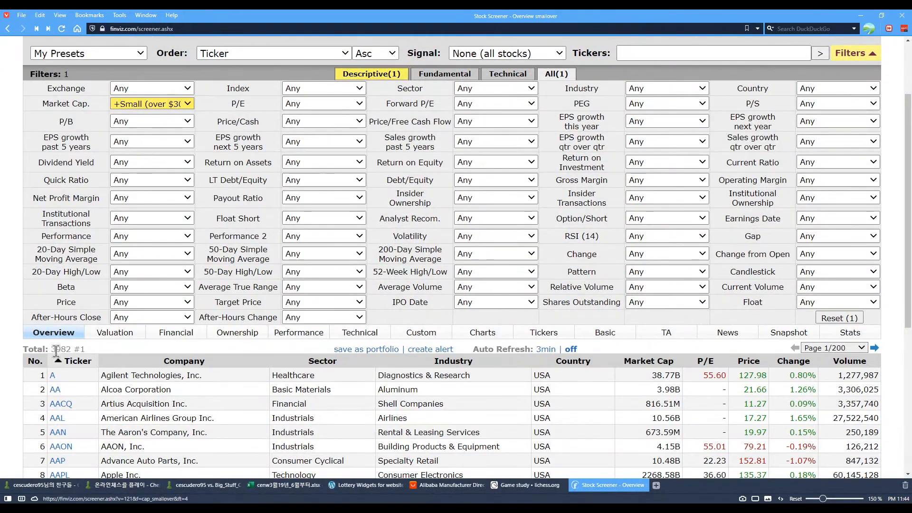
drag(50, 351, 72, 350)
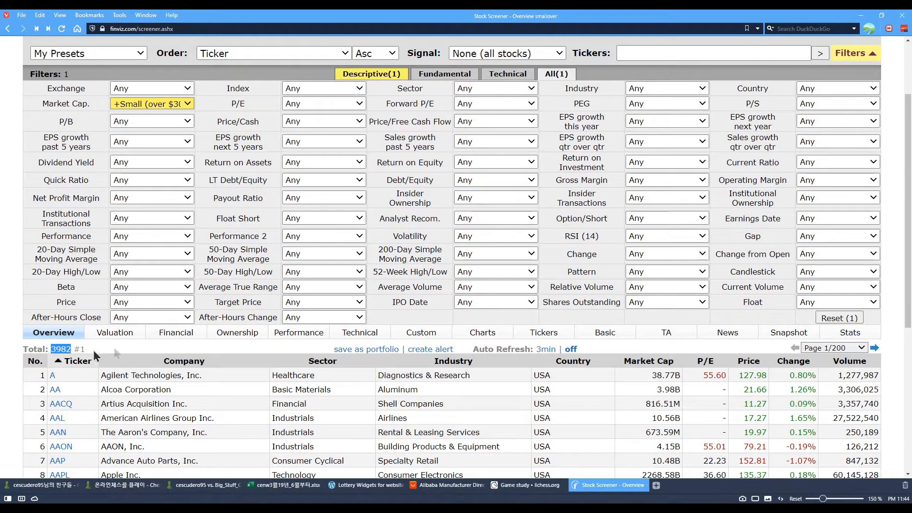
click(67, 349)
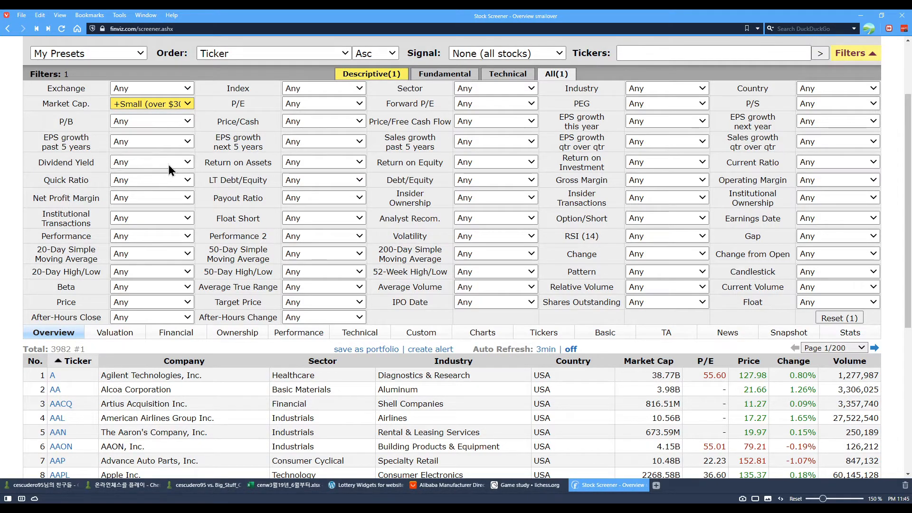
Set the Dividend Yield filter to Positive (>0%) and the Current Ratio filter to Over 1.5
click(148, 198)
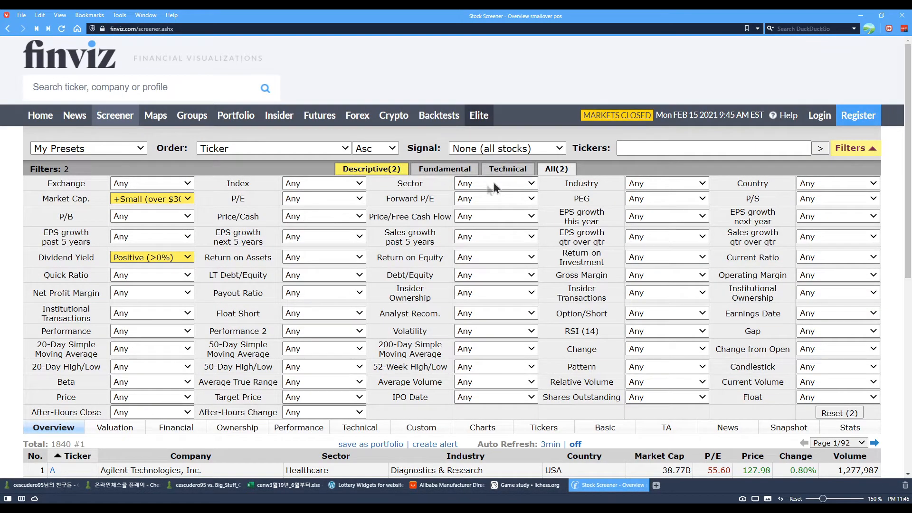
drag(908, 115, 899, 183)
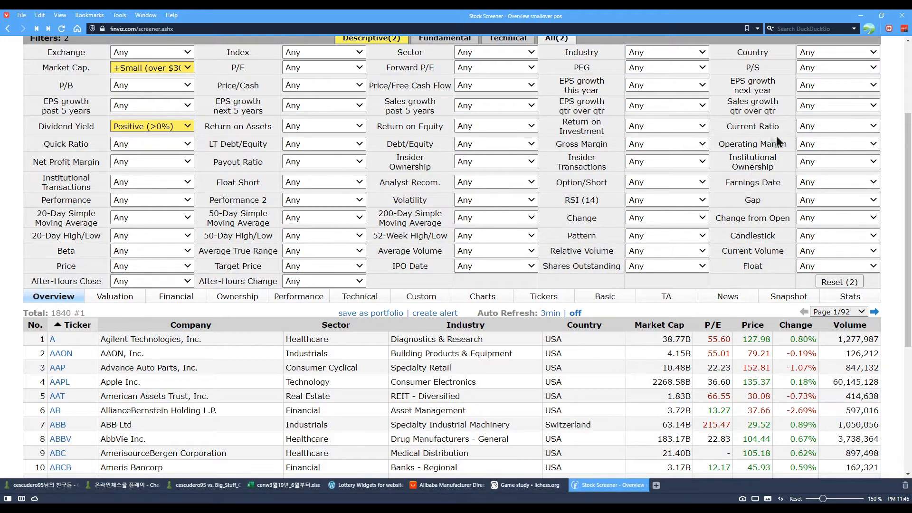
mouse_move(736, 132)
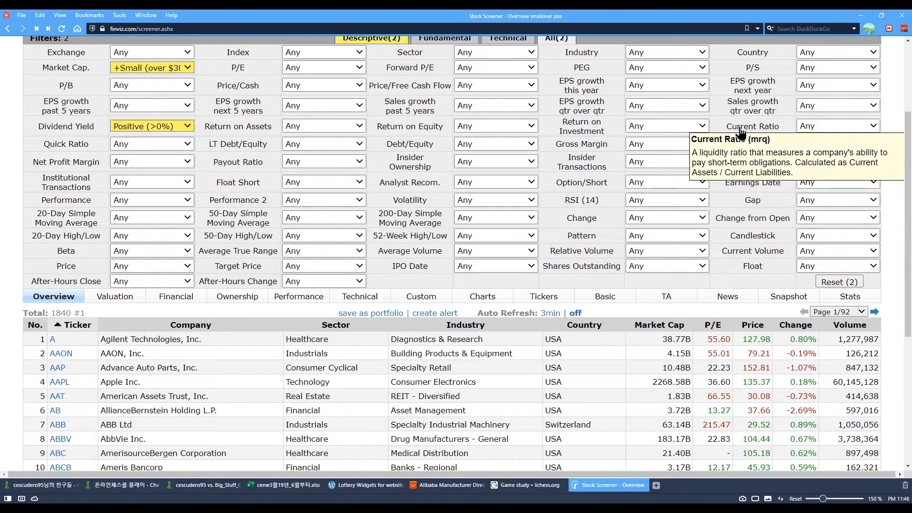
click(829, 211)
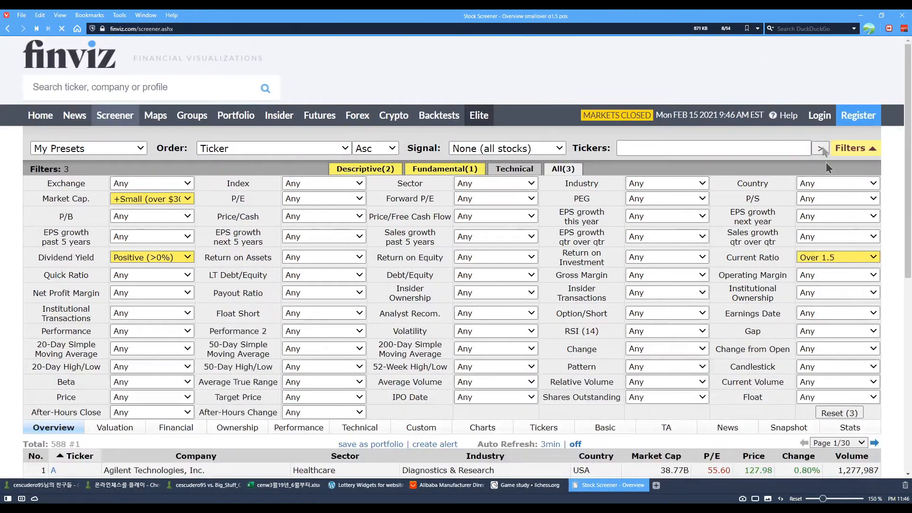
scroll(834, 249, down, 2)
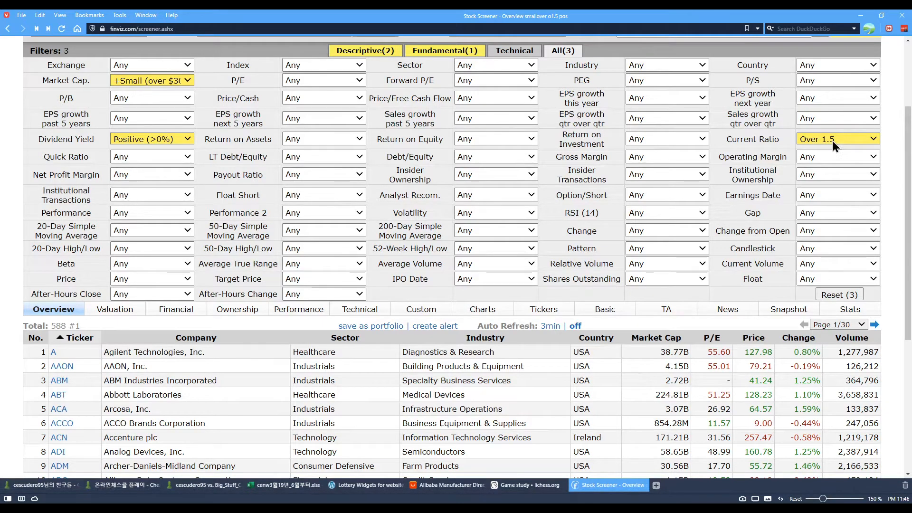
mouse_move(770, 142)
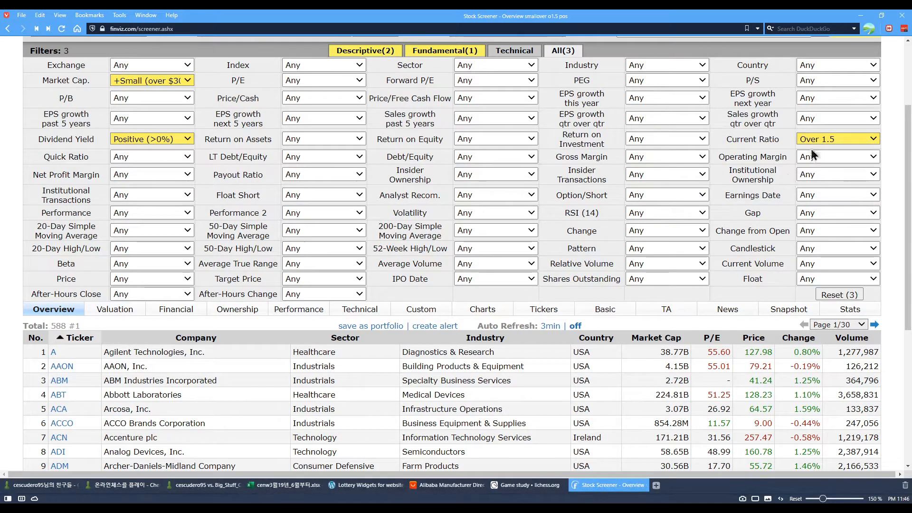
drag(51, 325, 67, 324)
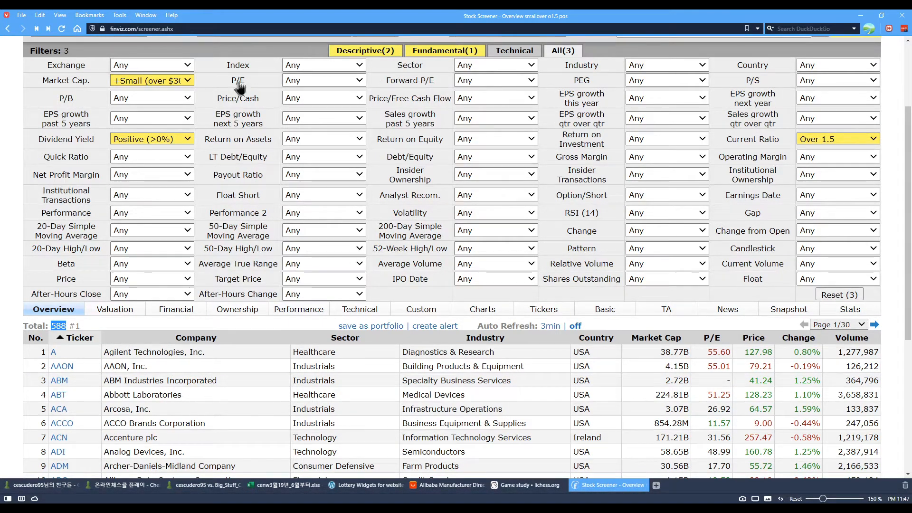
Set the P/E filter to Under 30 and check the total number of matching stocks
mouse_move(240, 87)
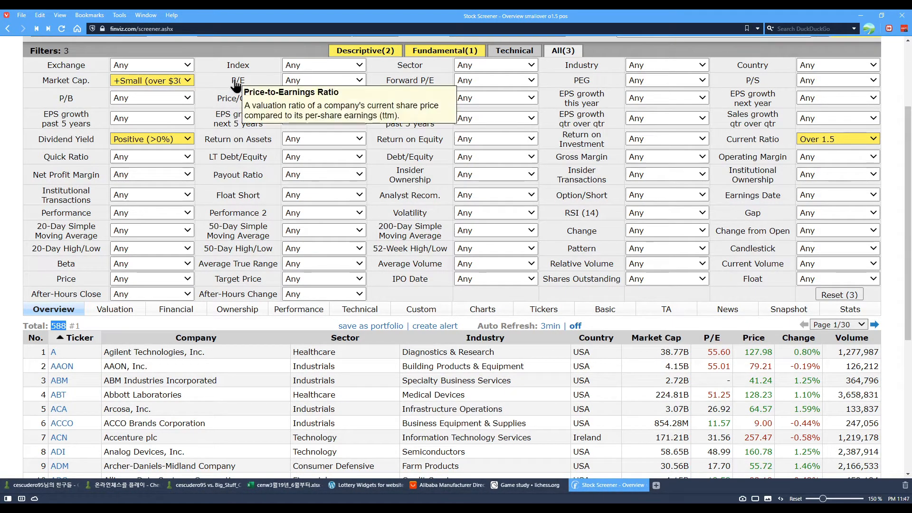
click(313, 173)
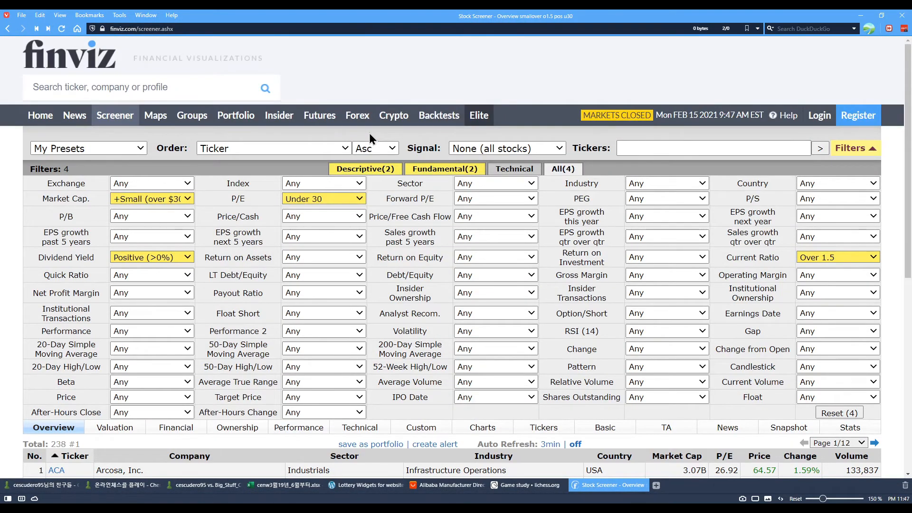
scroll(369, 133, down, 1)
drag(51, 397, 70, 397)
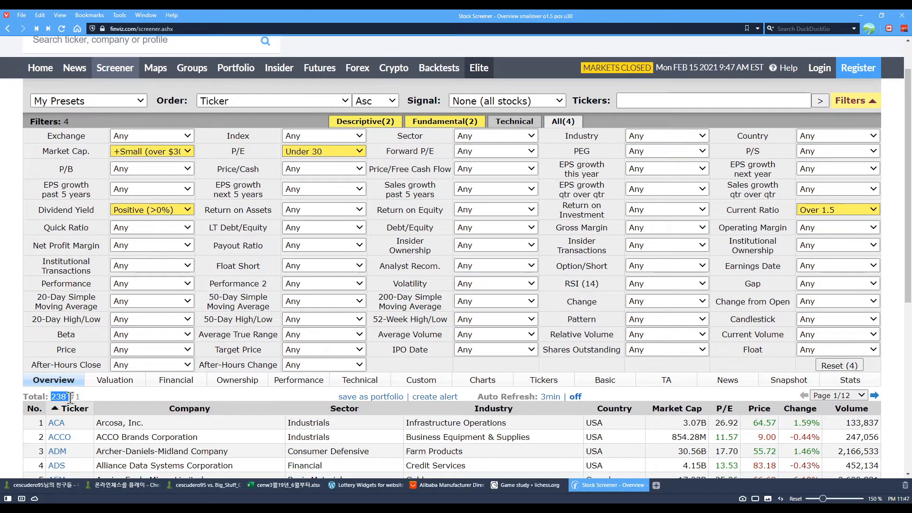
click(78, 396)
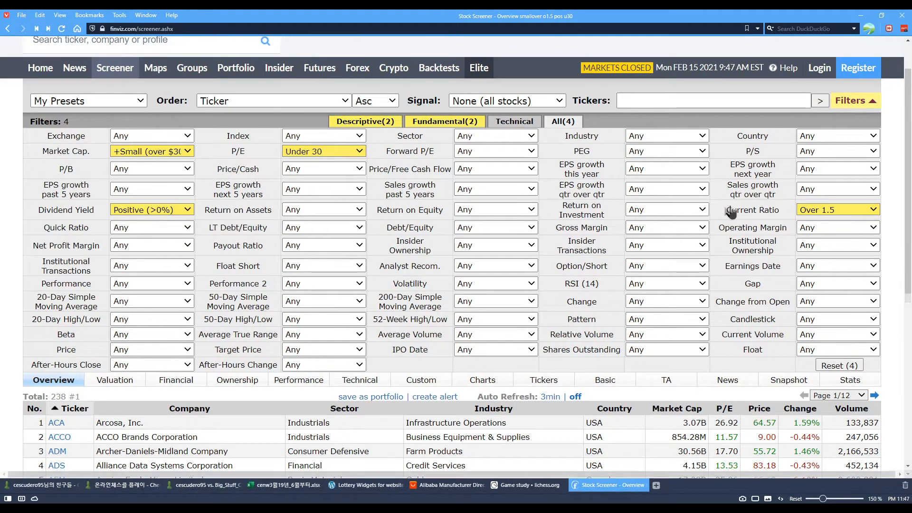
Set the quarter-over-quarter sales growth filter to Positive (>0%) and check the matching total
mouse_move(765, 198)
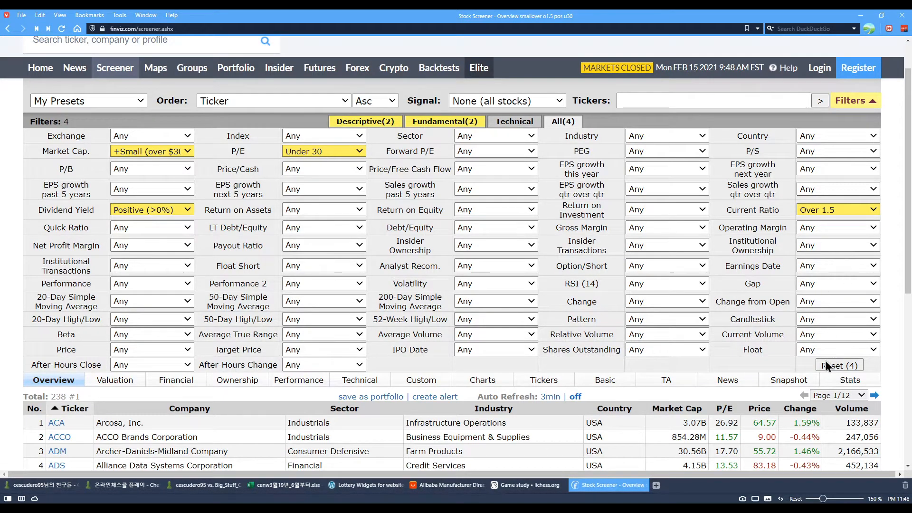
click(820, 223)
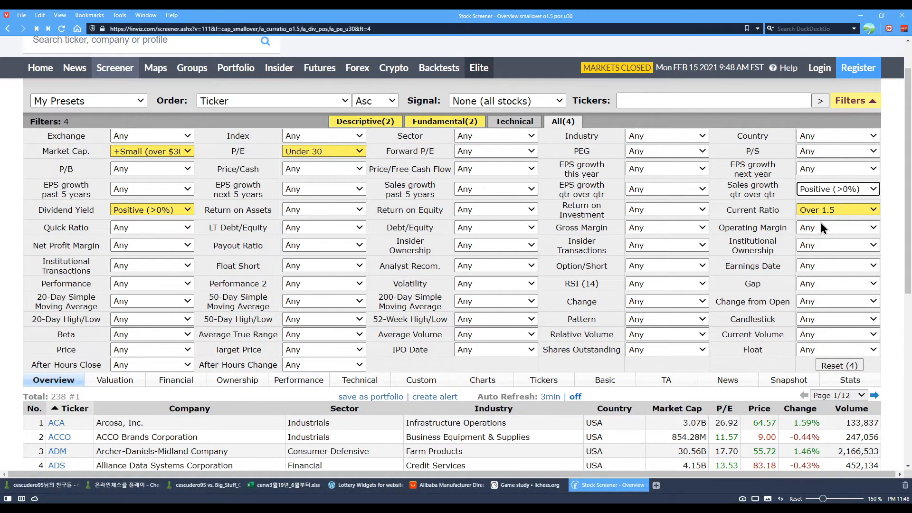
scroll(732, 240, down, 1)
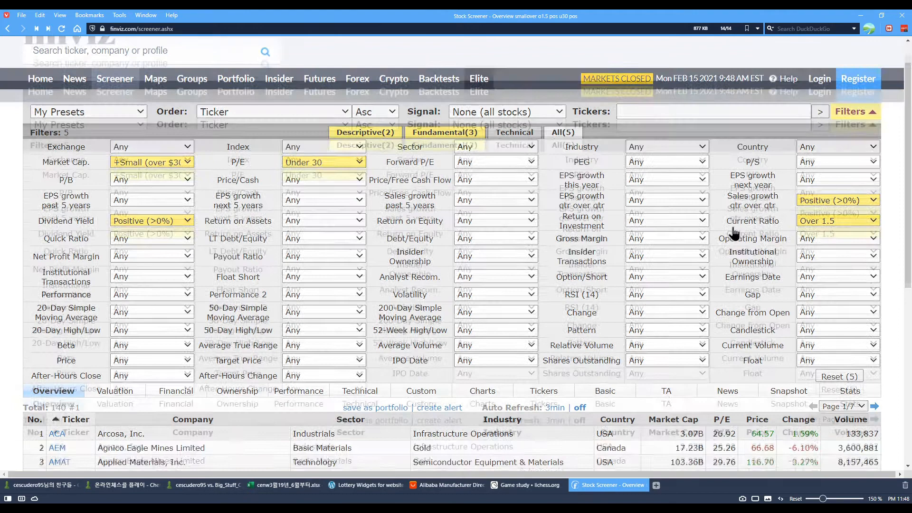
mouse_move(736, 220)
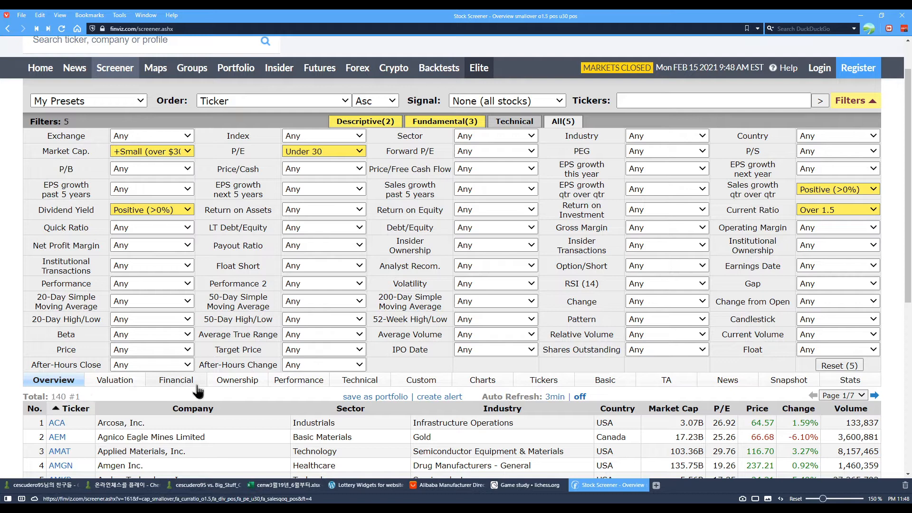
drag(53, 395, 64, 391)
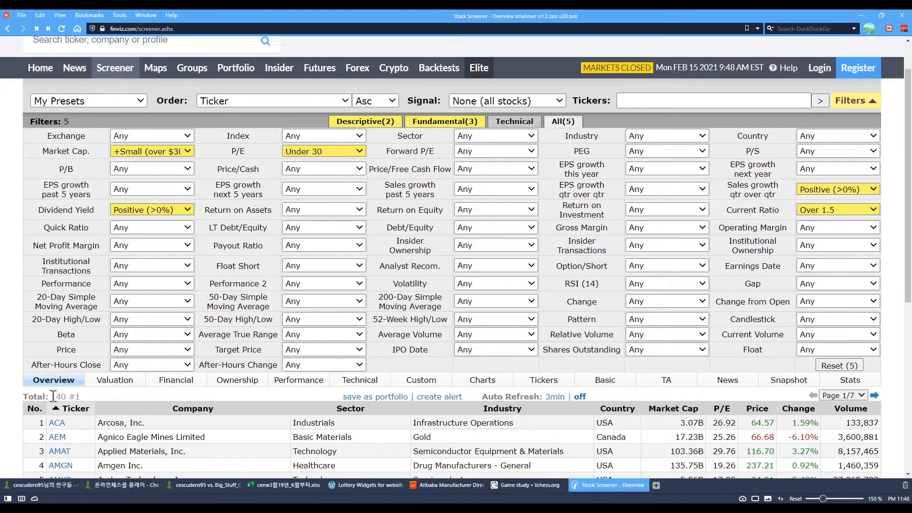
click(115, 389)
Set the Payout Ratio filter to Under 60% and check how many stocks match
mouse_move(240, 250)
click(187, 208)
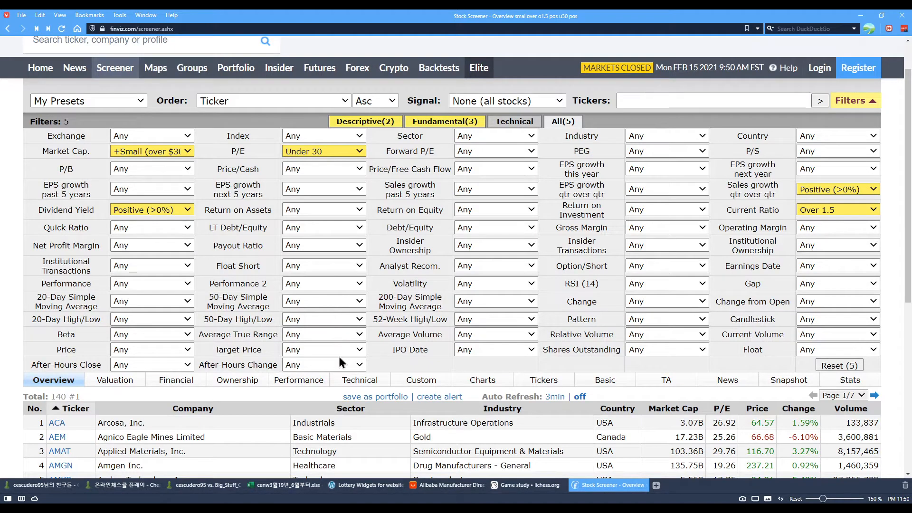
click(319, 403)
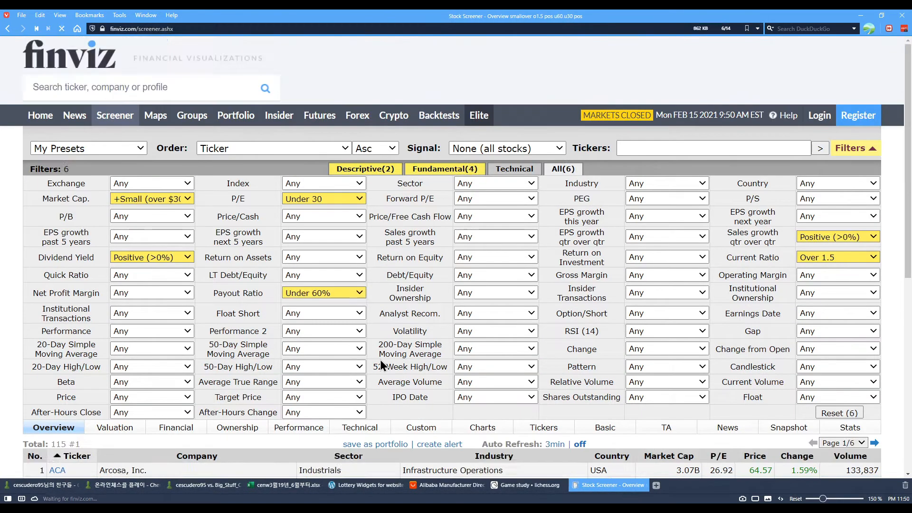
click(358, 294)
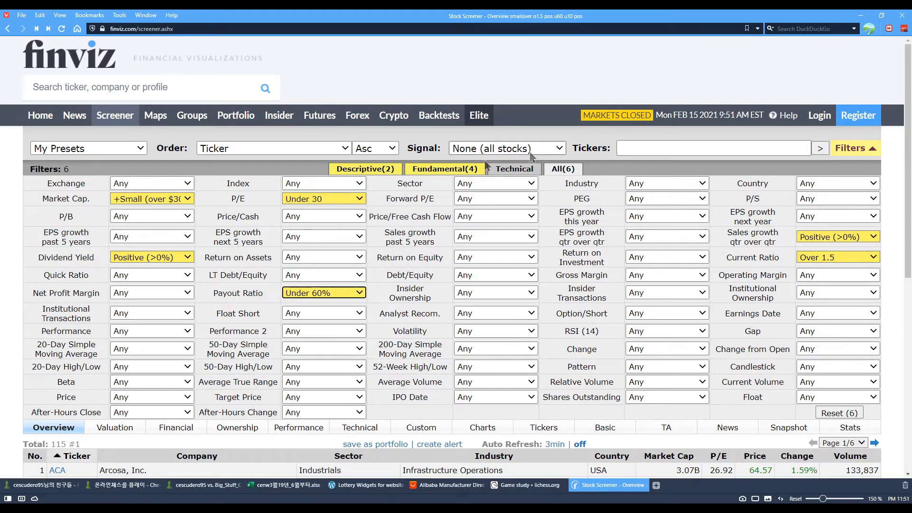
scroll(327, 319, down, 1)
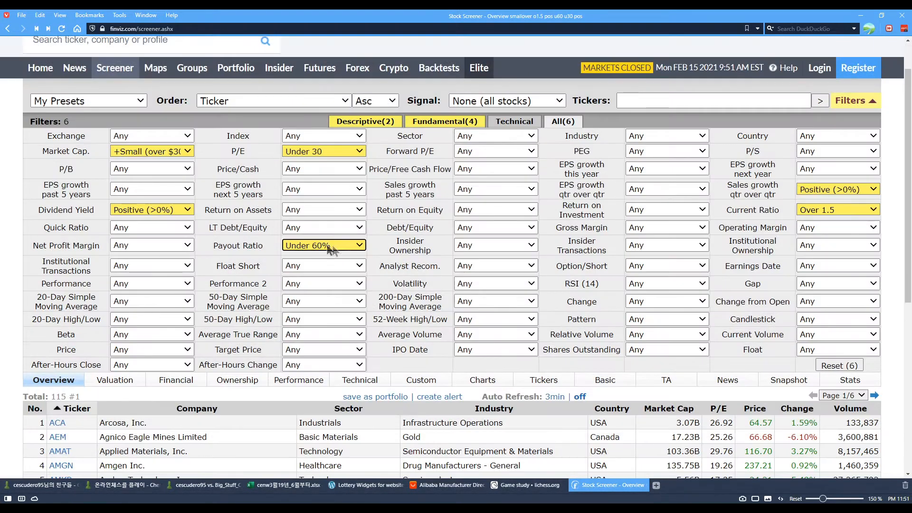
scroll(306, 245, down, 1)
drag(51, 349, 67, 349)
click(380, 315)
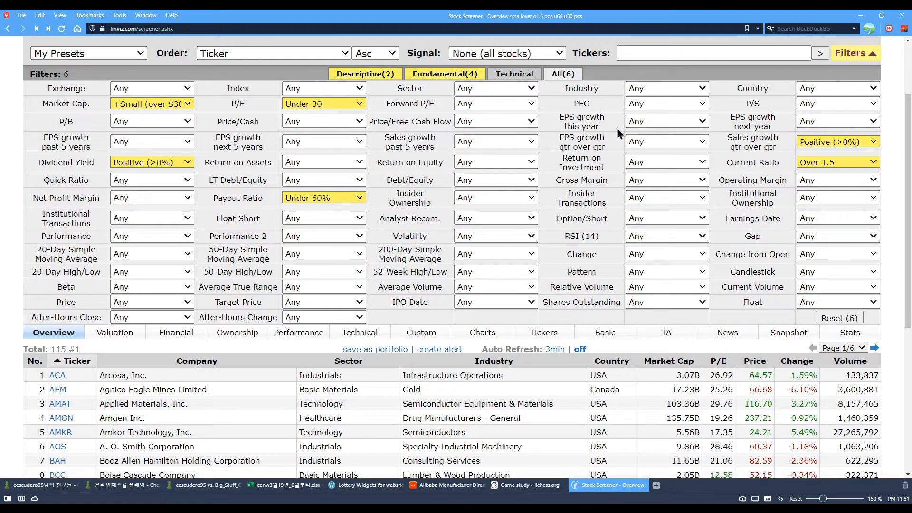
Set the filter for EPS growth next year to Positive (>0%)
mouse_move(751, 127)
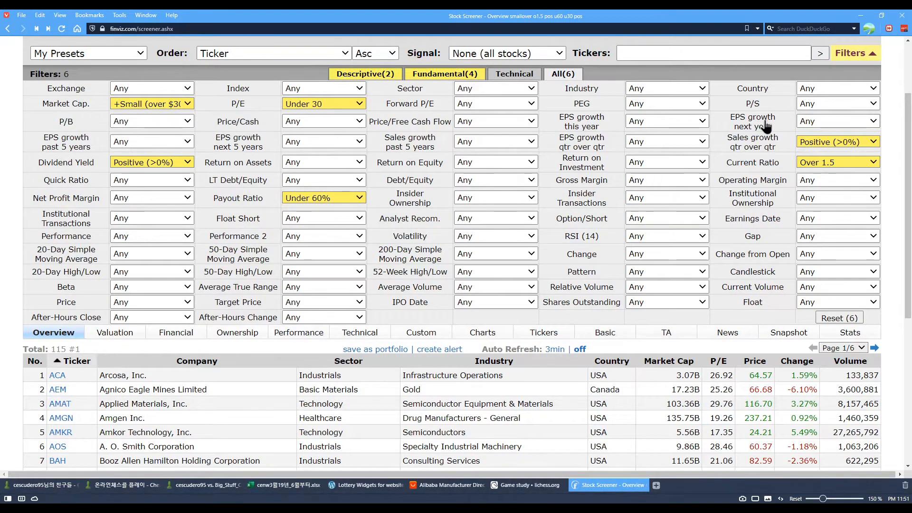
click(819, 155)
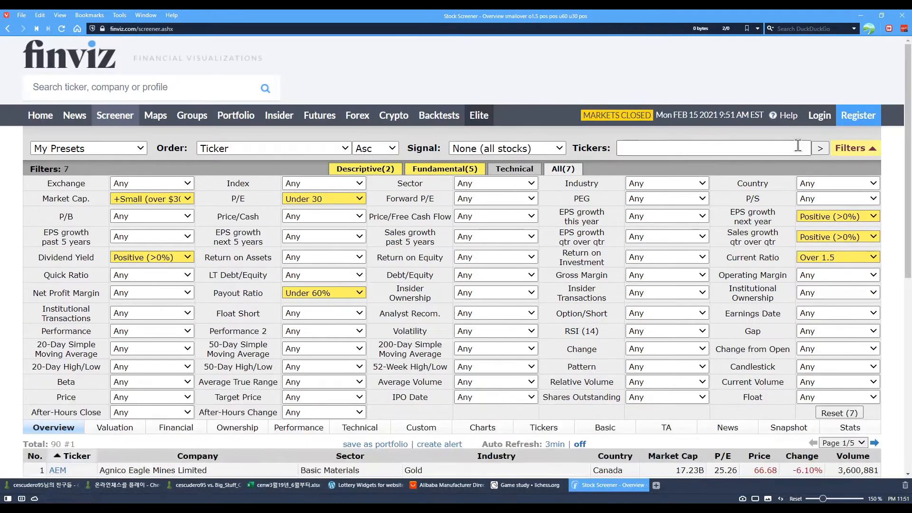
Set the P/B filter to Under 5
scroll(521, 350, down, 1)
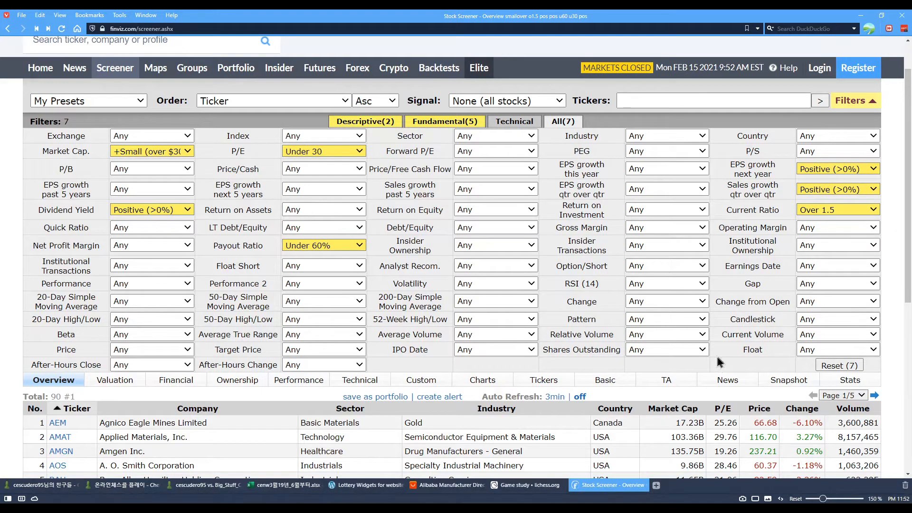
mouse_move(746, 173)
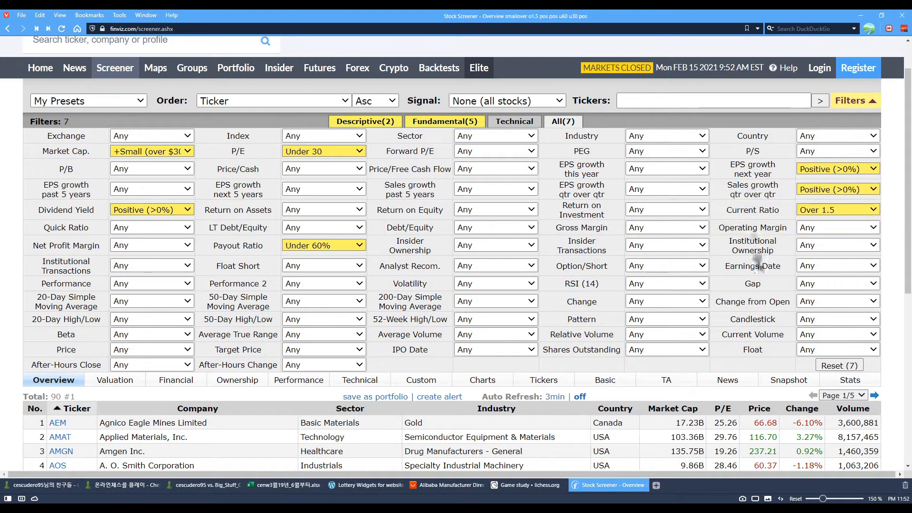
click(828, 170)
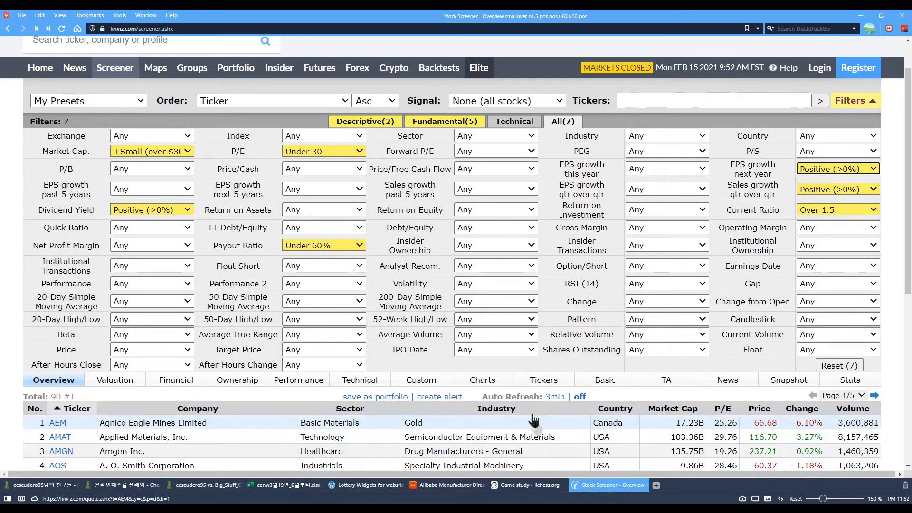
scroll(533, 408, down, 3)
scroll(536, 413, up, 2)
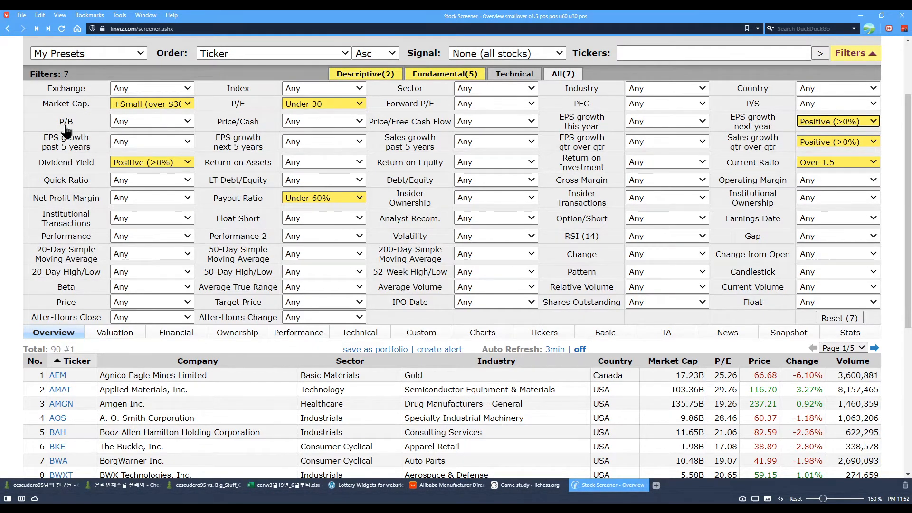
mouse_move(67, 128)
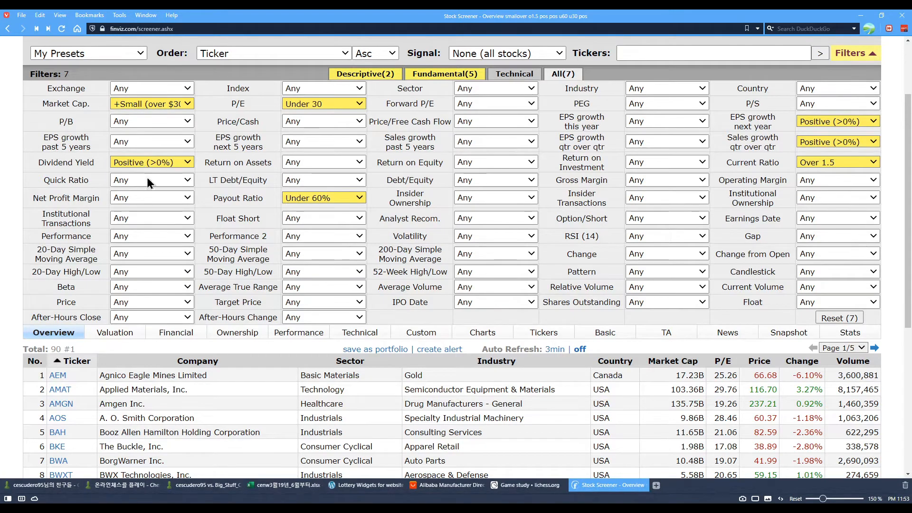
click(144, 207)
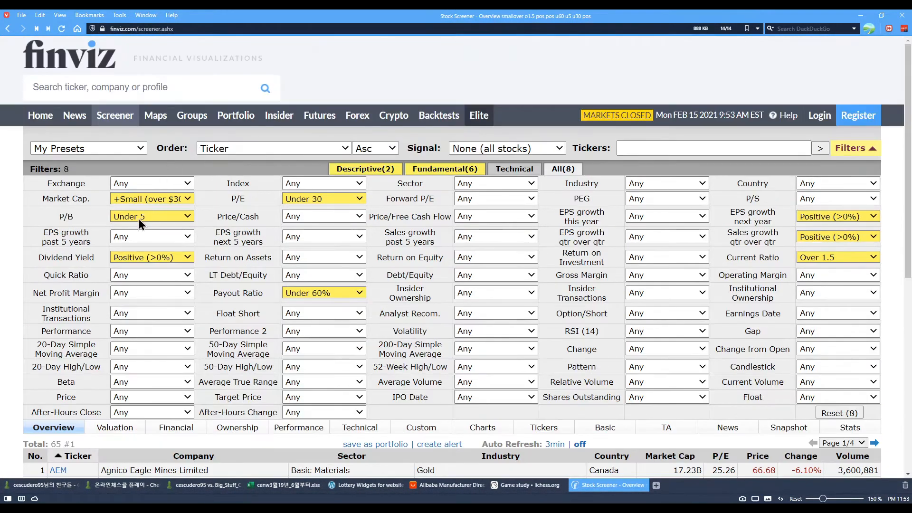
Try the P/B filter at Under 1 and review the matching stocks
click(129, 256)
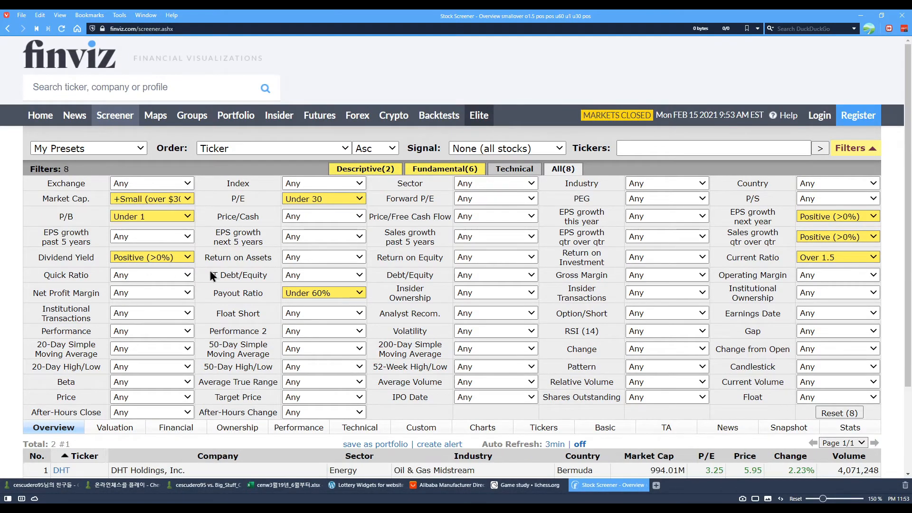
scroll(204, 323, down, 2)
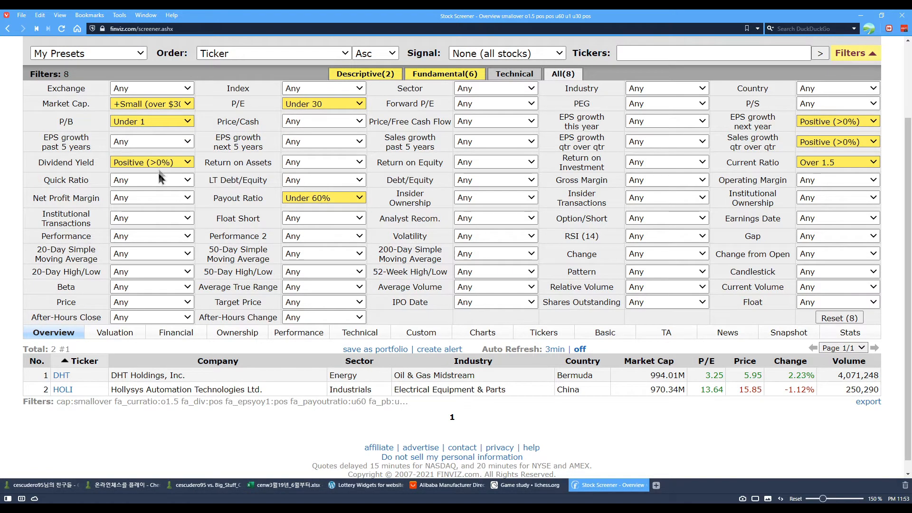
Return the P/B filter to Under 5 and check the total number of matching stocks
click(154, 208)
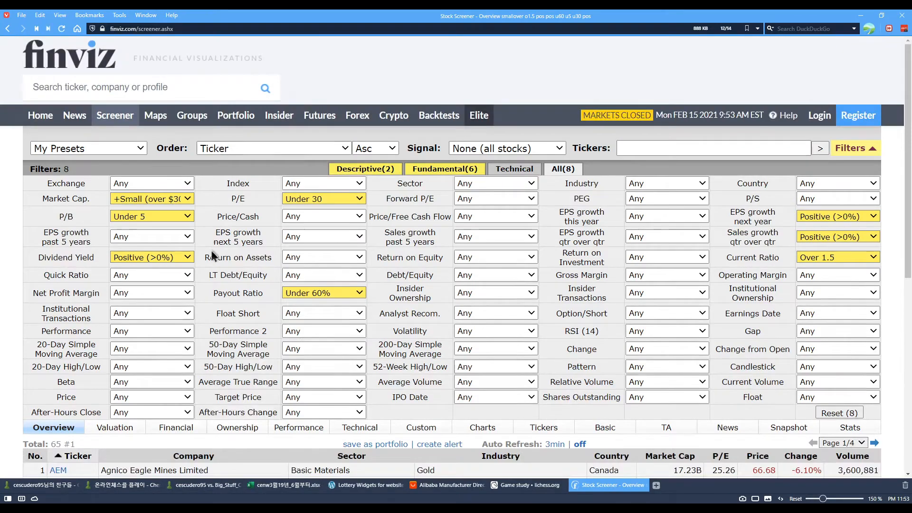
scroll(212, 251, down, 4)
drag(56, 254, 62, 254)
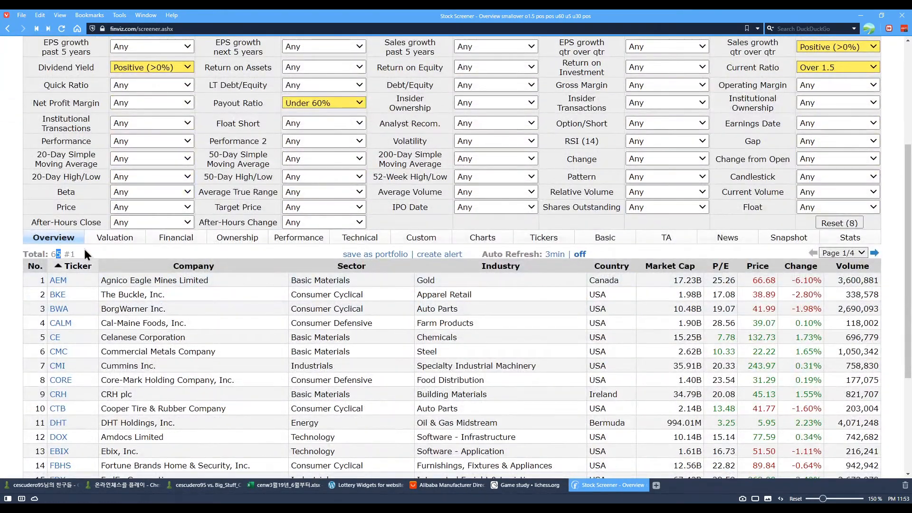
click(84, 249)
scroll(195, 251, up, 2)
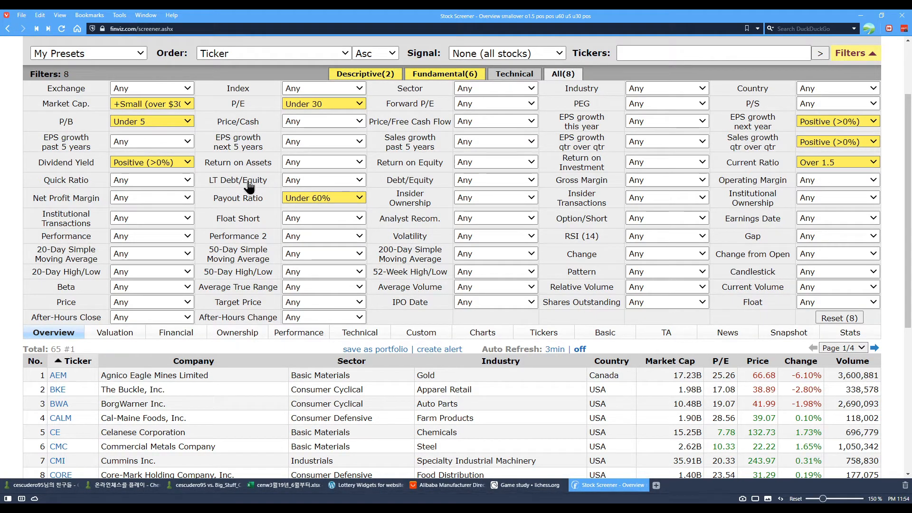
Set the LT Debt/Equity filter to Under 1 and check how many stocks match
mouse_move(249, 184)
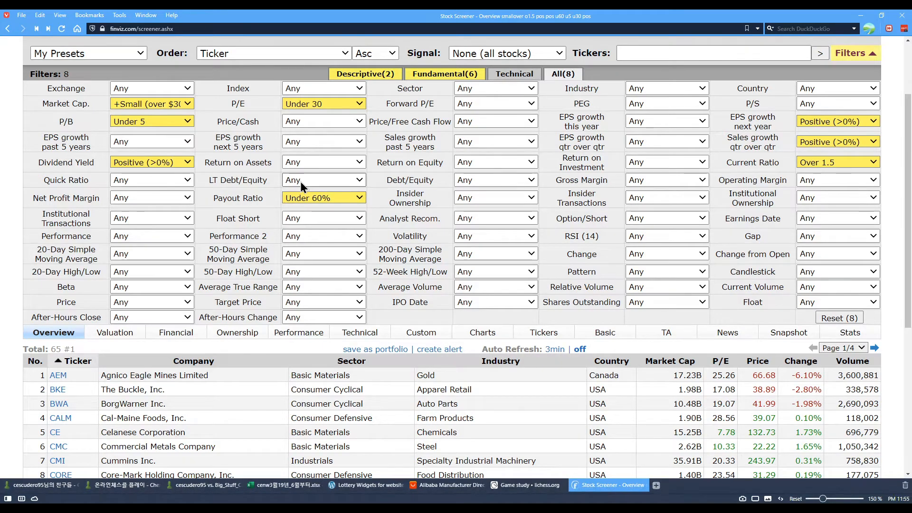
click(309, 225)
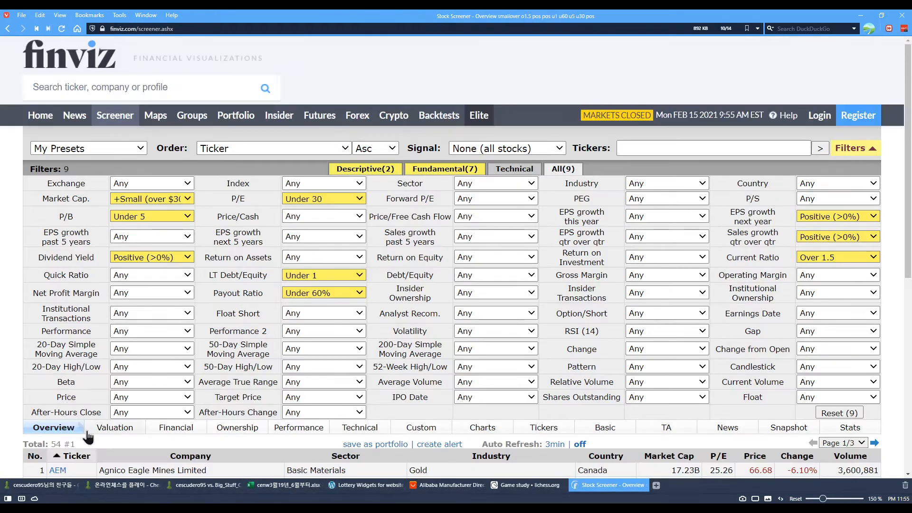
scroll(113, 435, down, 3)
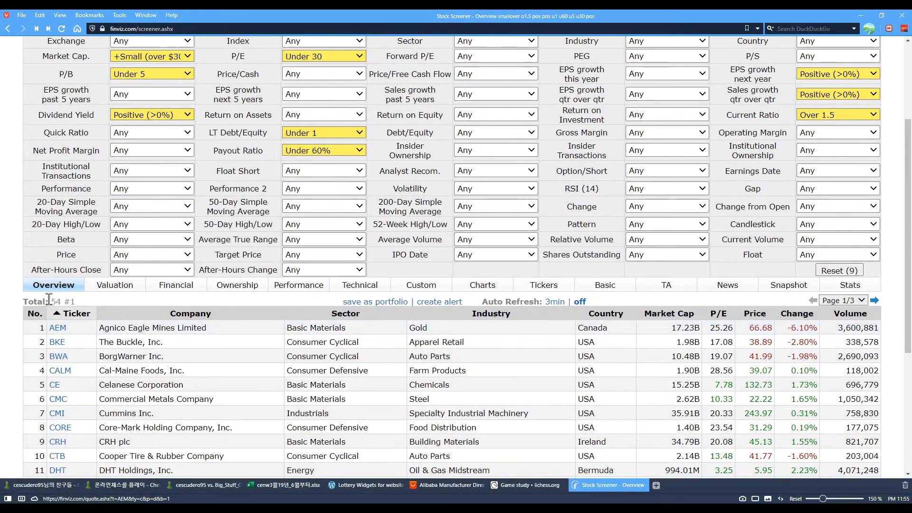
scroll(243, 260, up, 2)
scroll(243, 261, up, 2)
scroll(223, 366, down, 3)
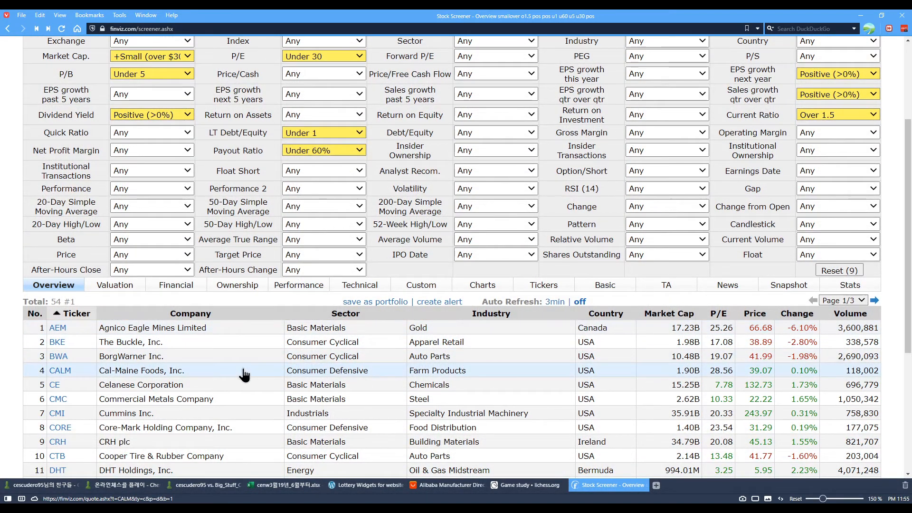
scroll(623, 225, up, 2)
scroll(623, 224, up, 3)
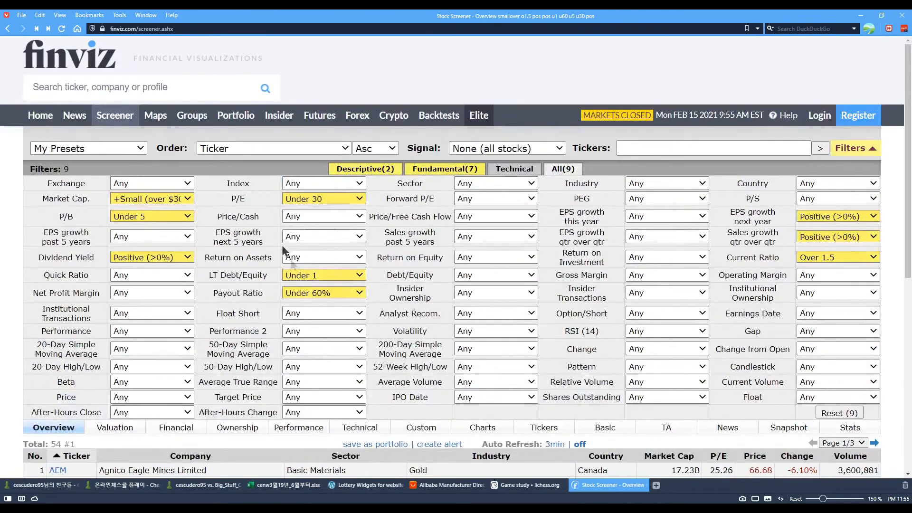
Review the applied settings for P/B, dividend yield, P/E, long-term debt/equity, payout ratio, next-year EPS growth, quarterly sales growth and current ratio
scroll(84, 414, down, 1)
scroll(352, 180, down, 1)
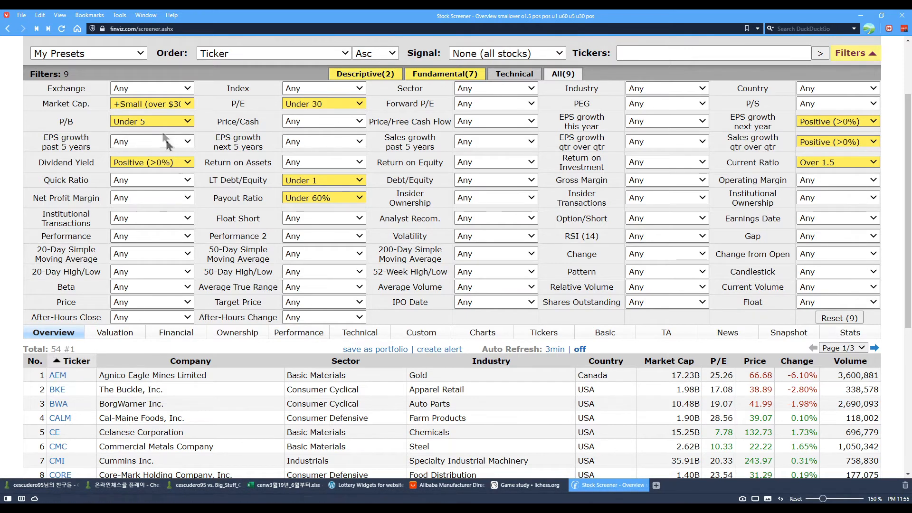
click(186, 123)
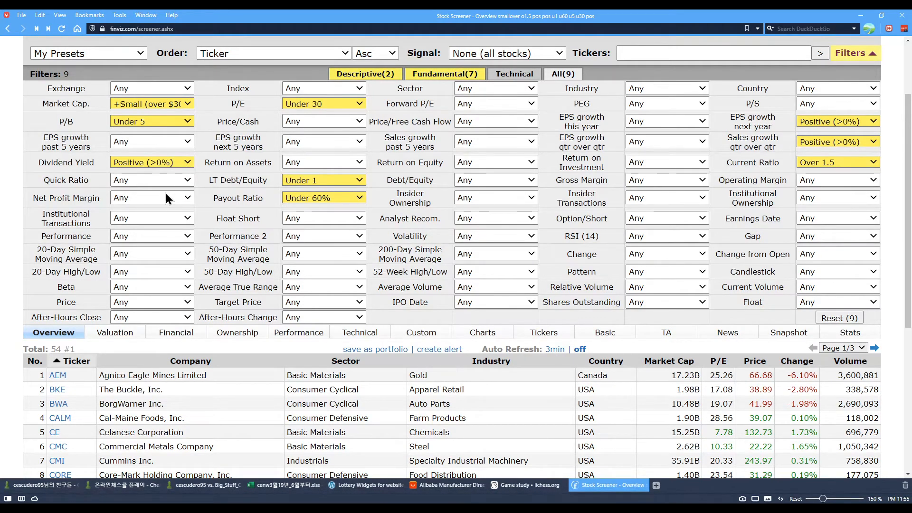
click(184, 161)
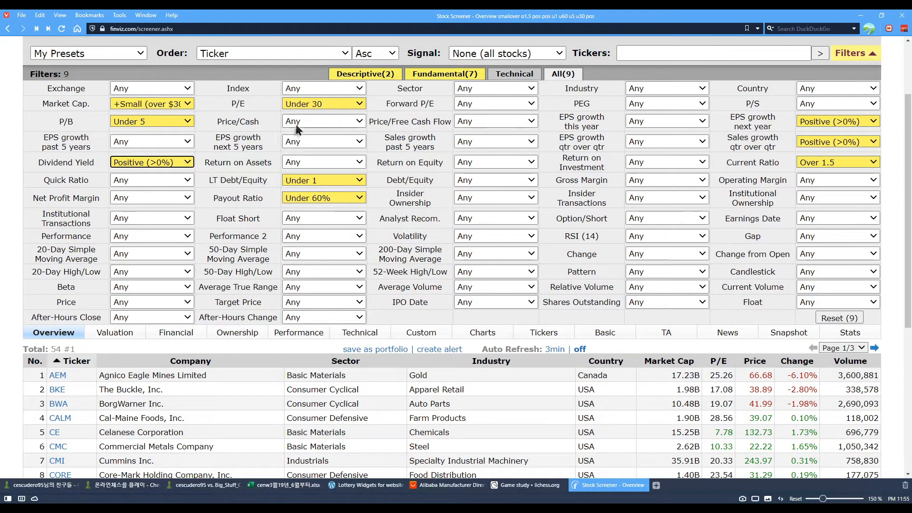
click(326, 106)
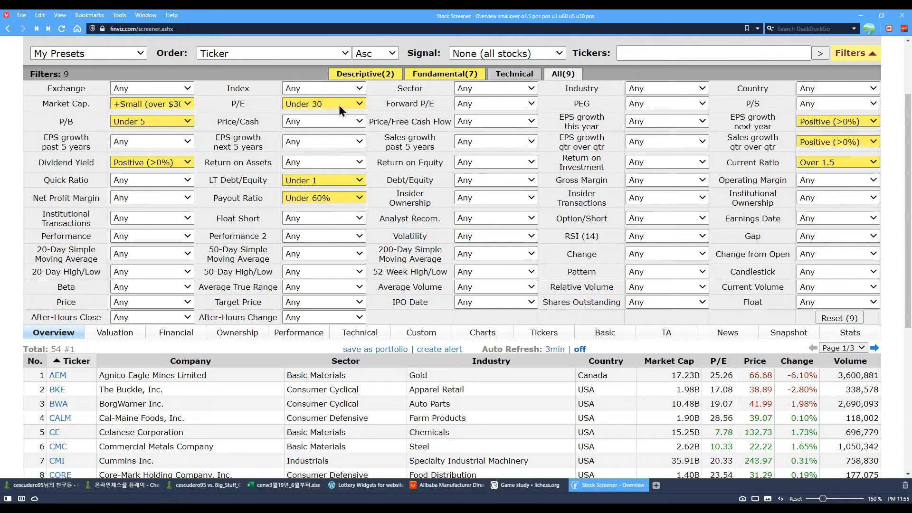
click(329, 104)
click(358, 179)
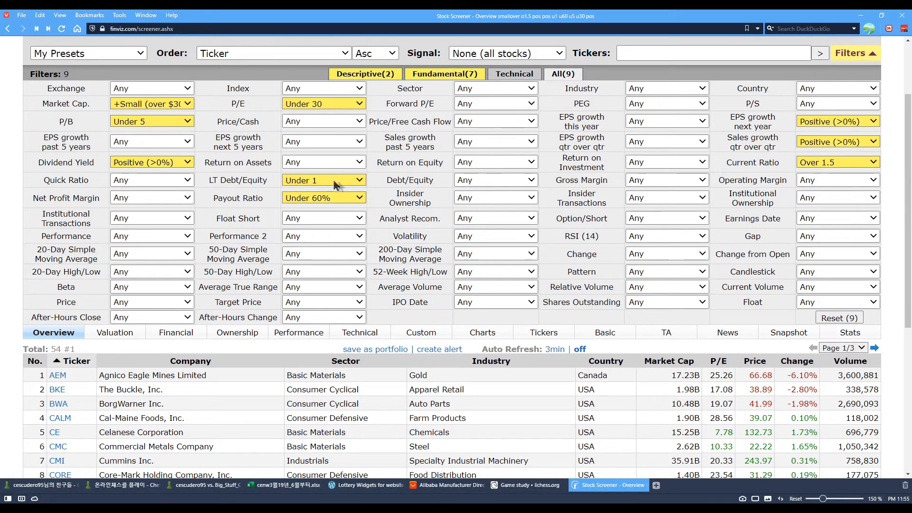
click(355, 203)
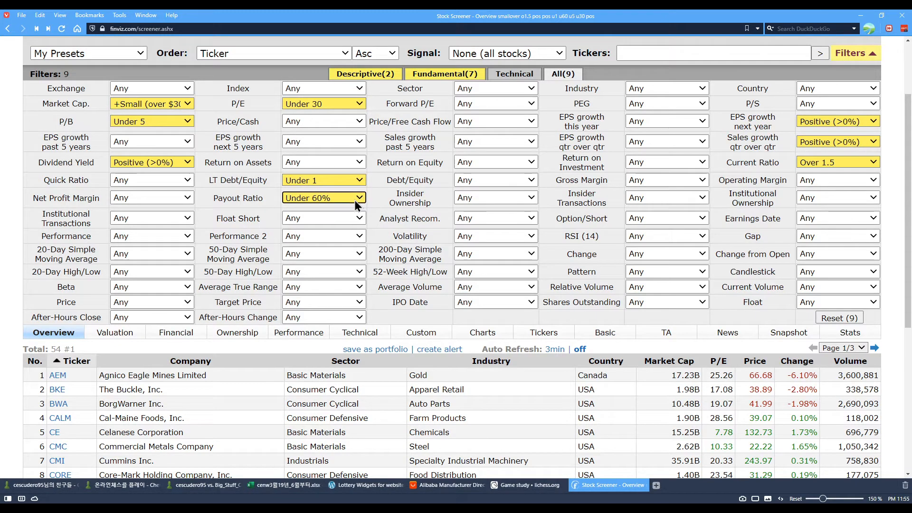
click(849, 126)
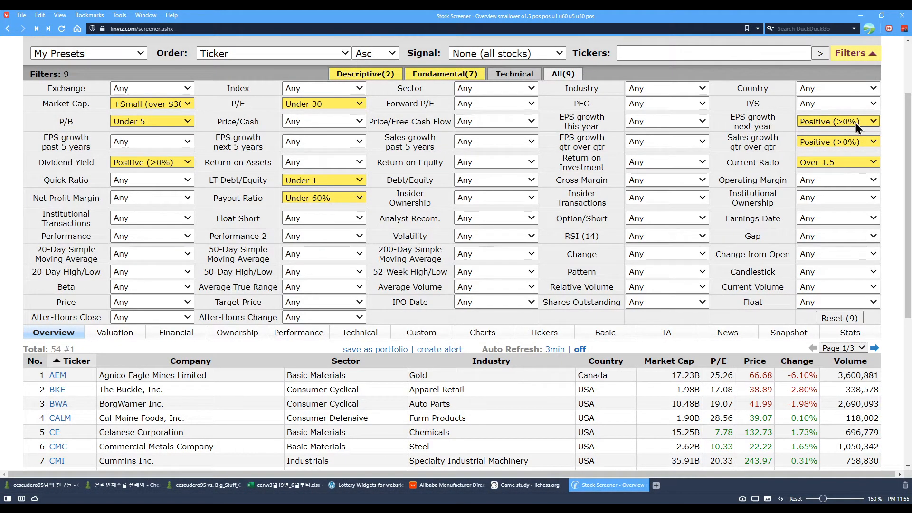
click(847, 138)
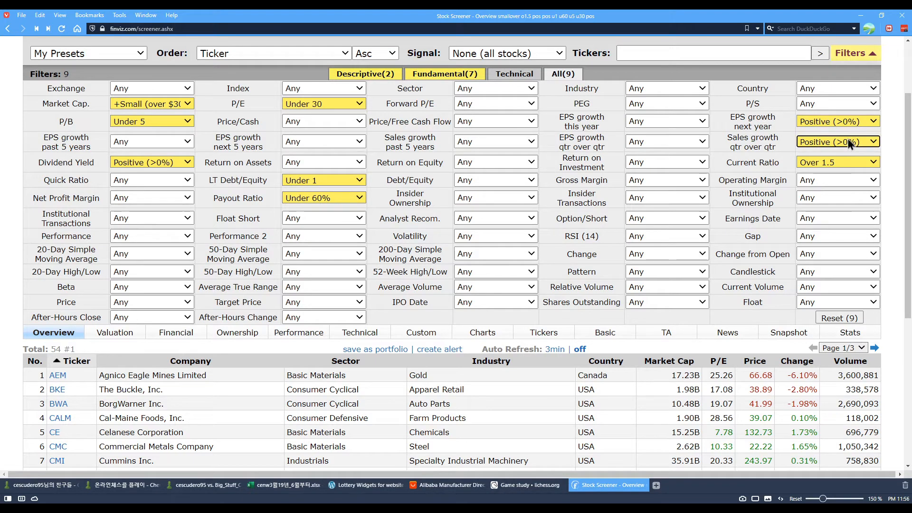
click(839, 161)
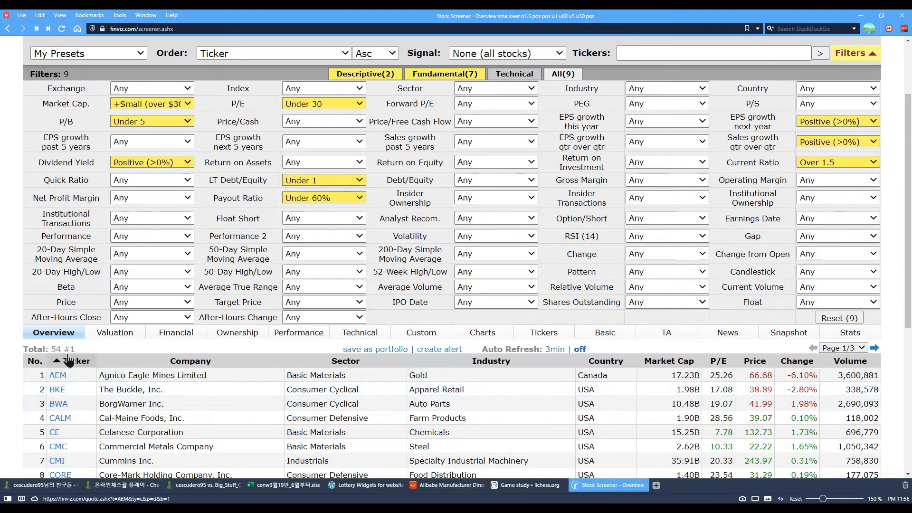
Show the filtered stocks in the Valuation view and sort them by market cap from largest to smallest
scroll(122, 375, down, 3)
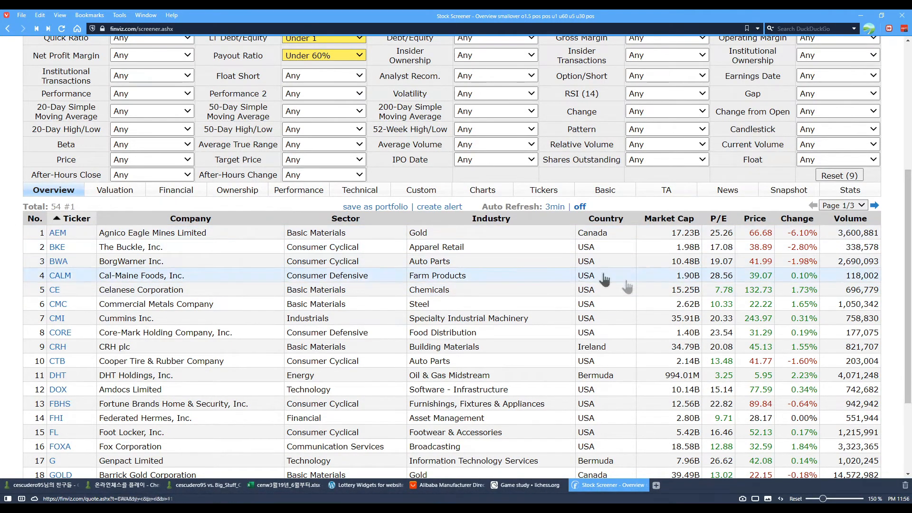
click(118, 191)
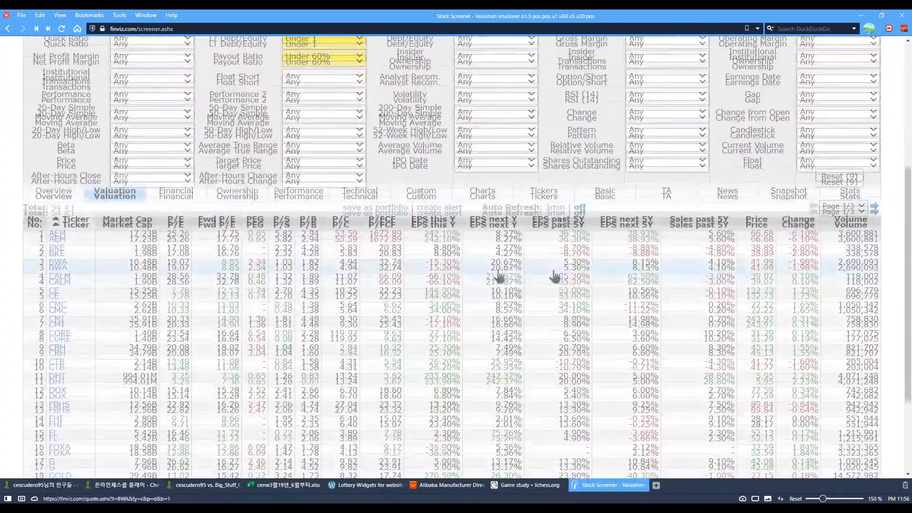
scroll(132, 228, down, 1)
click(132, 219)
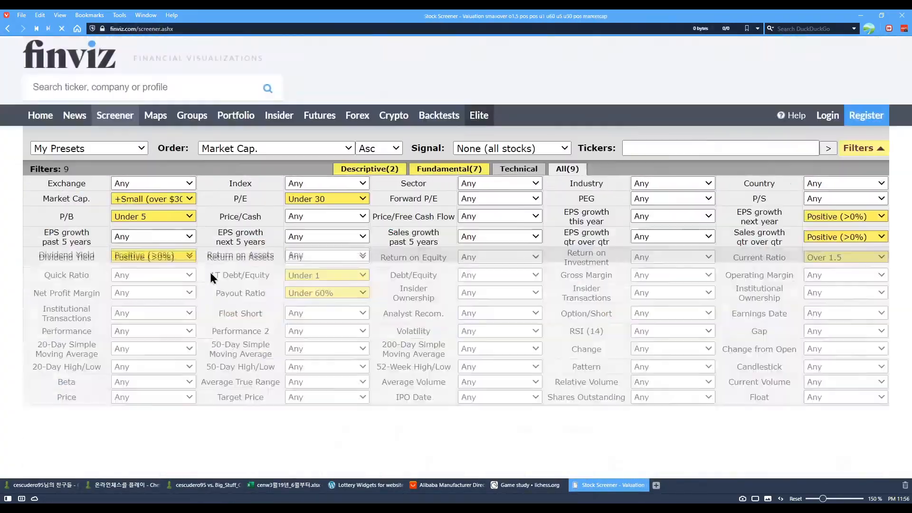
scroll(125, 315, down, 3)
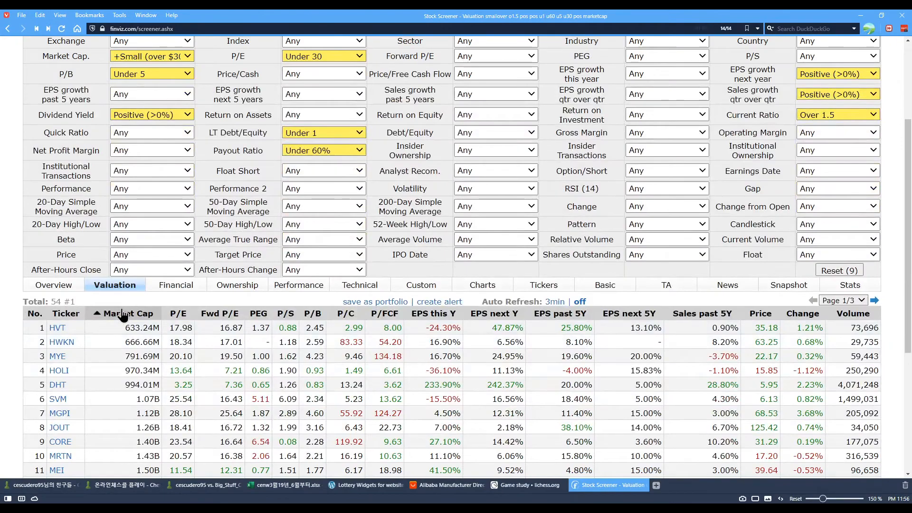
scroll(308, 330, down, 3)
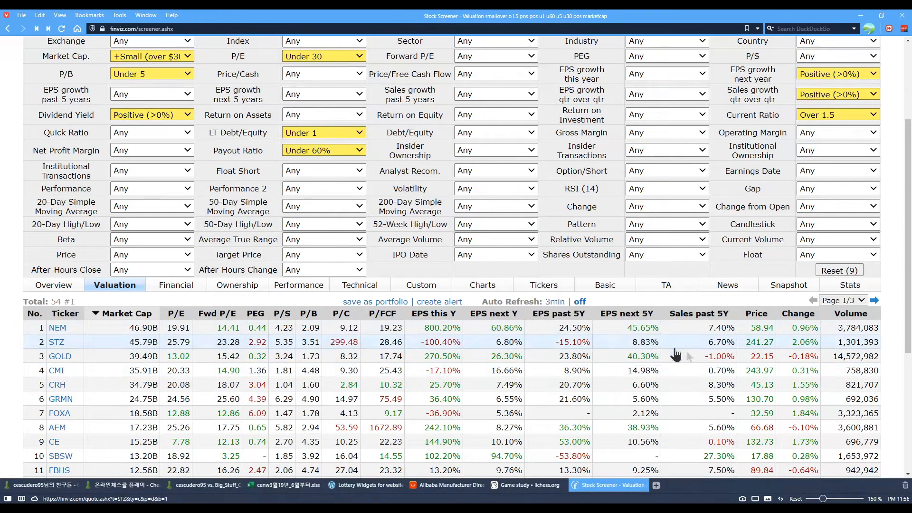
Show the filtered stocks in the Financial view, sorted by dividend yield from highest to lowest, and examine the top-ranked stock
click(175, 287)
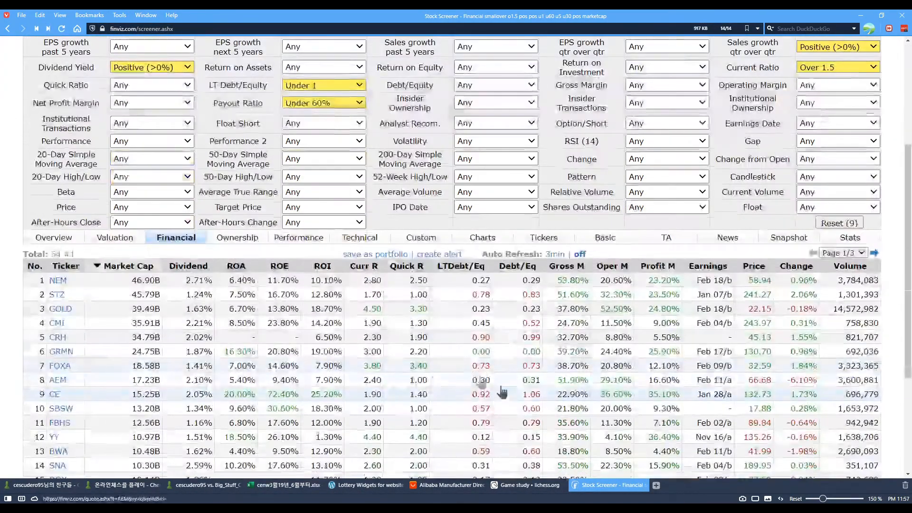
click(190, 266)
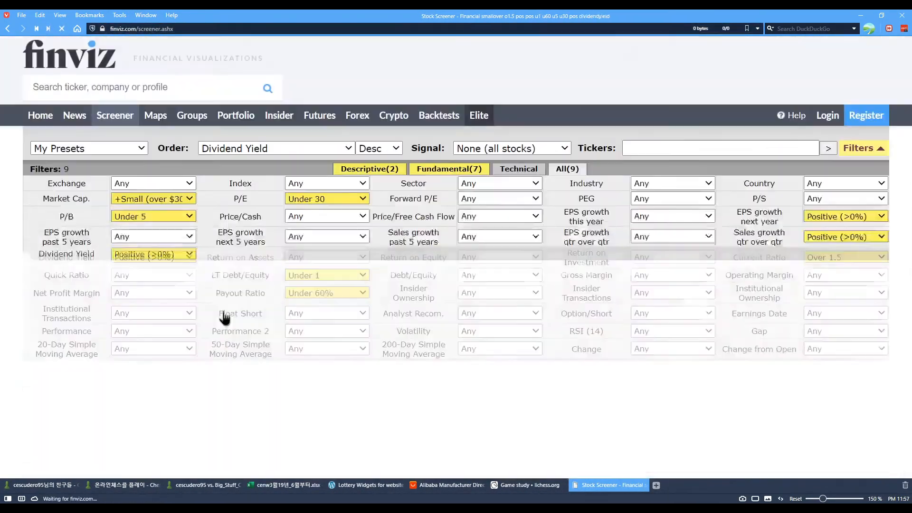
scroll(230, 378, down, 4)
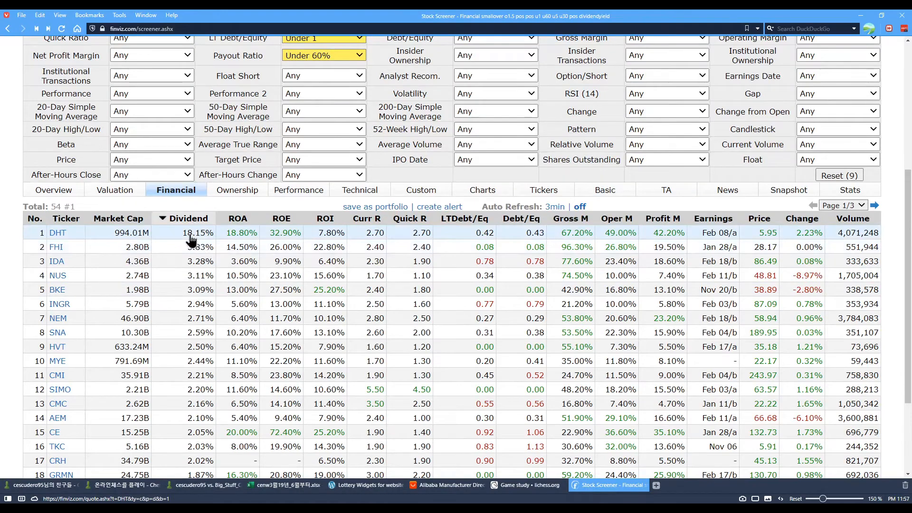
mouse_move(59, 236)
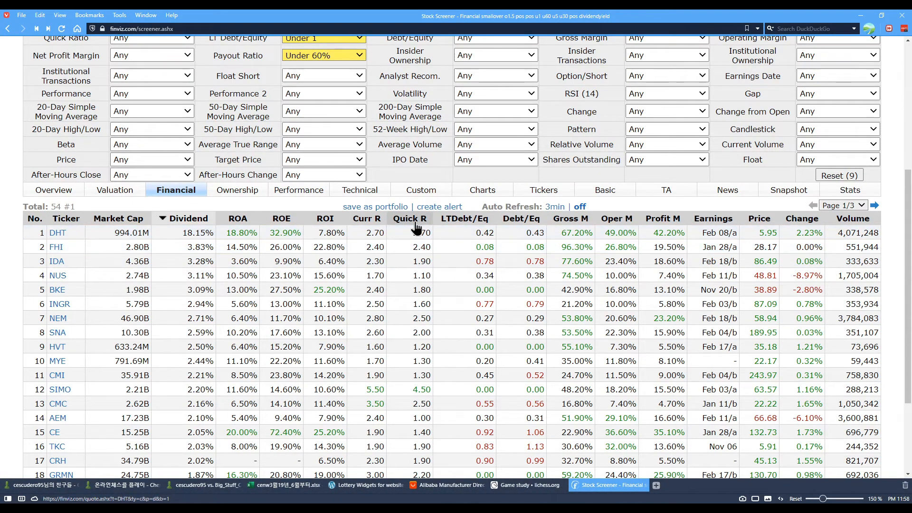
Sort the Financial view by current ratio from highest to lowest
click(369, 220)
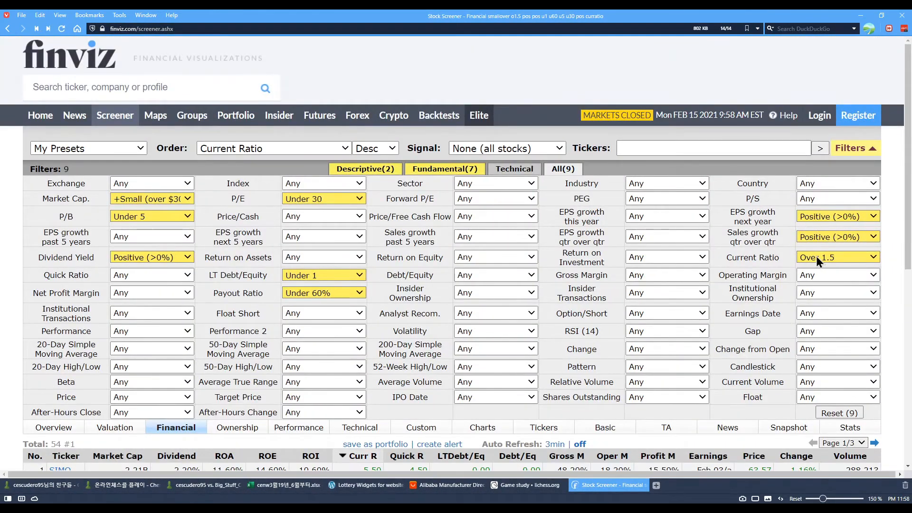
Examine the current ratio, quick ratio and debt figures of the stocks ranked highest by current ratio
scroll(783, 259, down, 5)
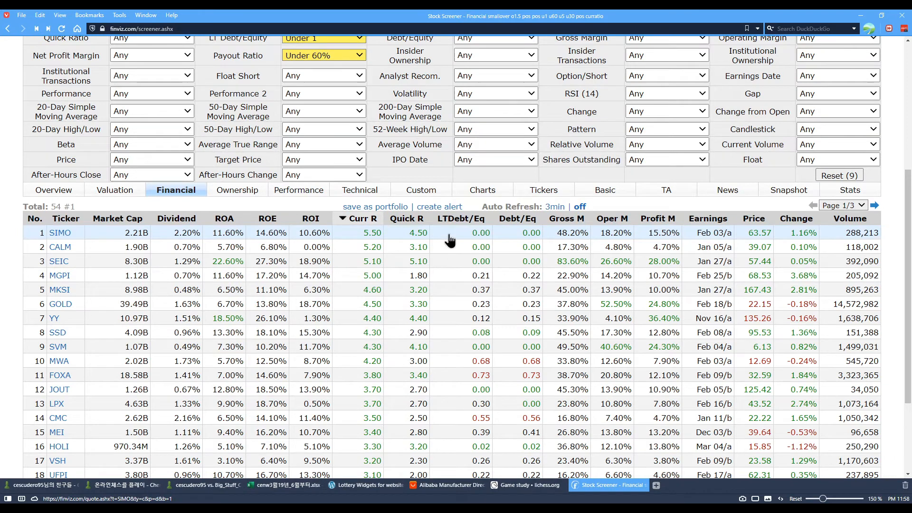
mouse_move(70, 238)
scroll(494, 245, down, 3)
scroll(501, 250, up, 3)
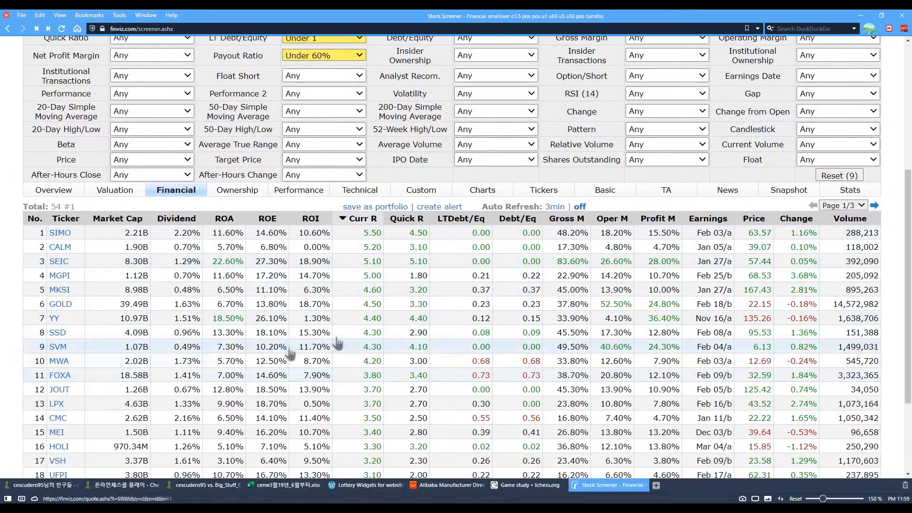
scroll(513, 259, up, 3)
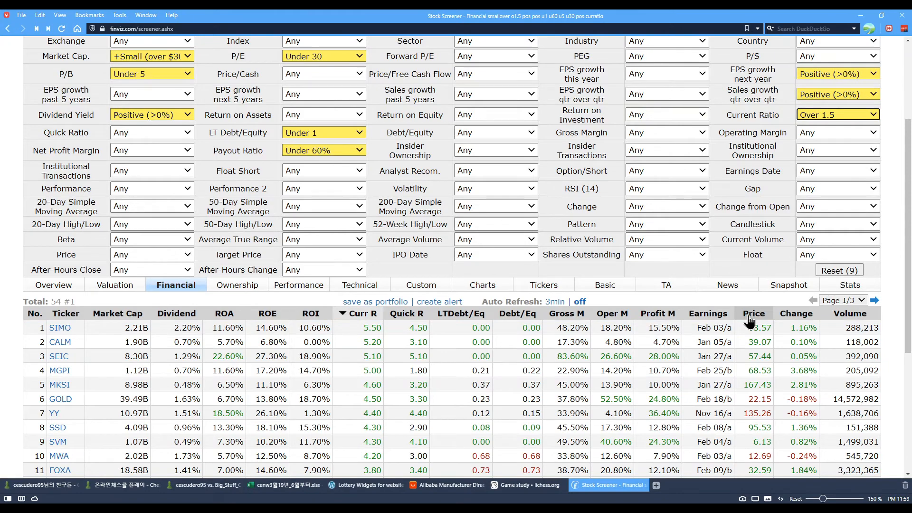
Show the filtered stocks in the Valuation view and sort them by P/B from lowest to highest
click(132, 287)
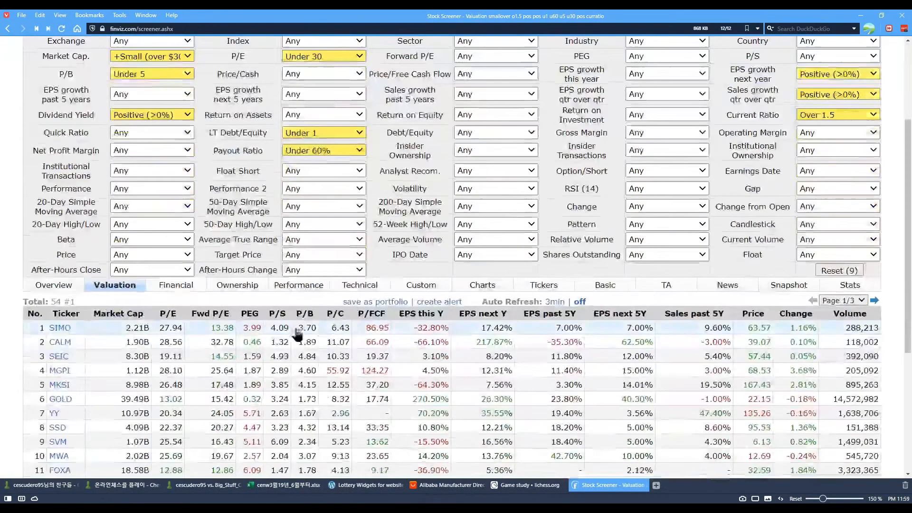
click(304, 316)
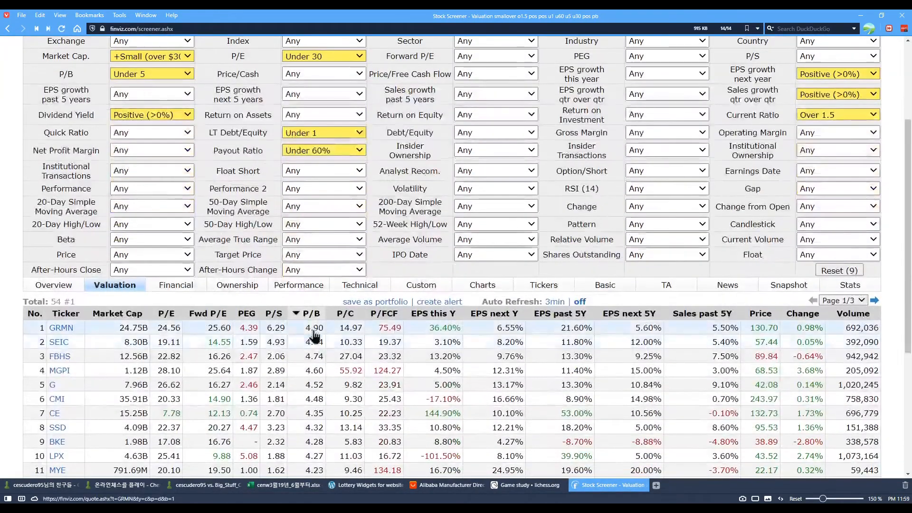
click(310, 313)
scroll(354, 338, down, 4)
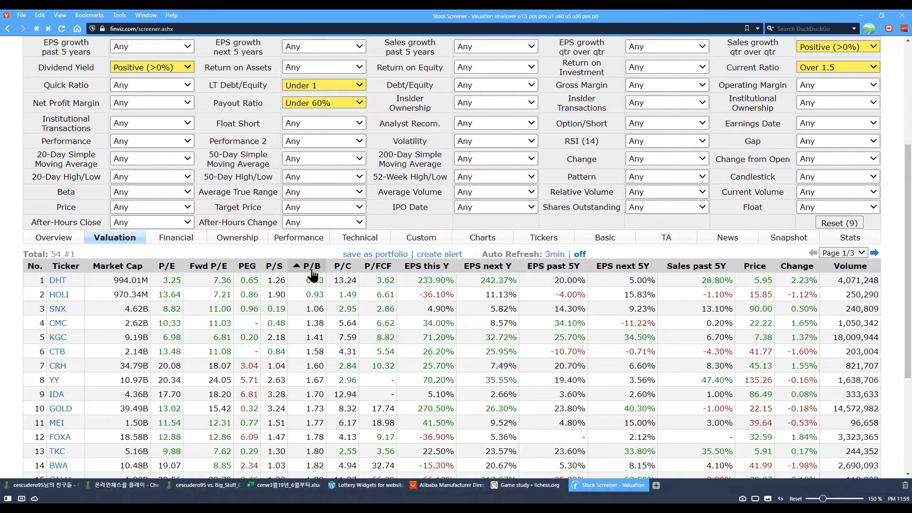
mouse_move(84, 282)
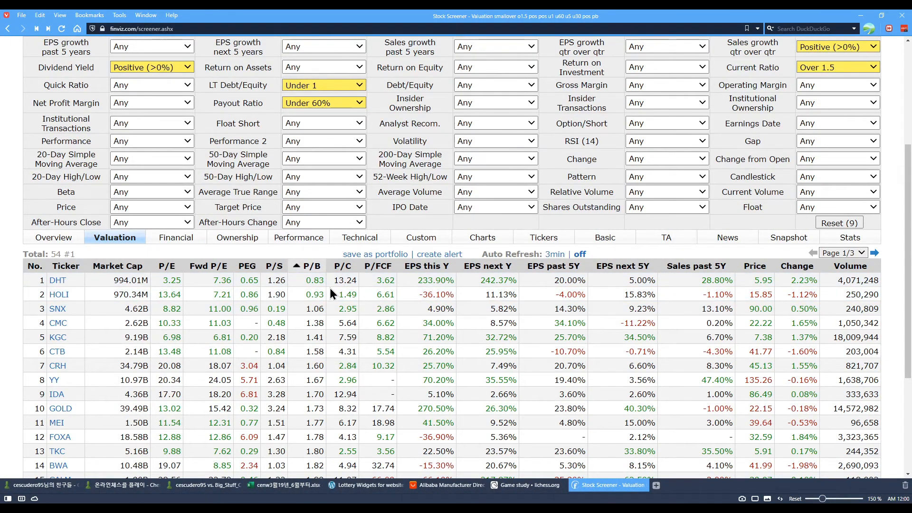
Look over the available filters, checking the options for 20-Day Simple Moving Average and Volatility
scroll(332, 290, up, 4)
scroll(352, 307, up, 4)
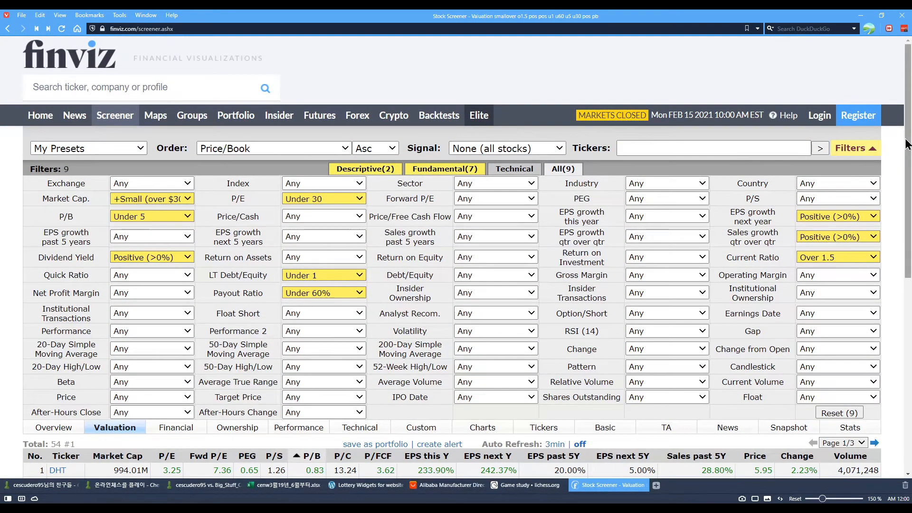
drag(905, 139, 906, 141)
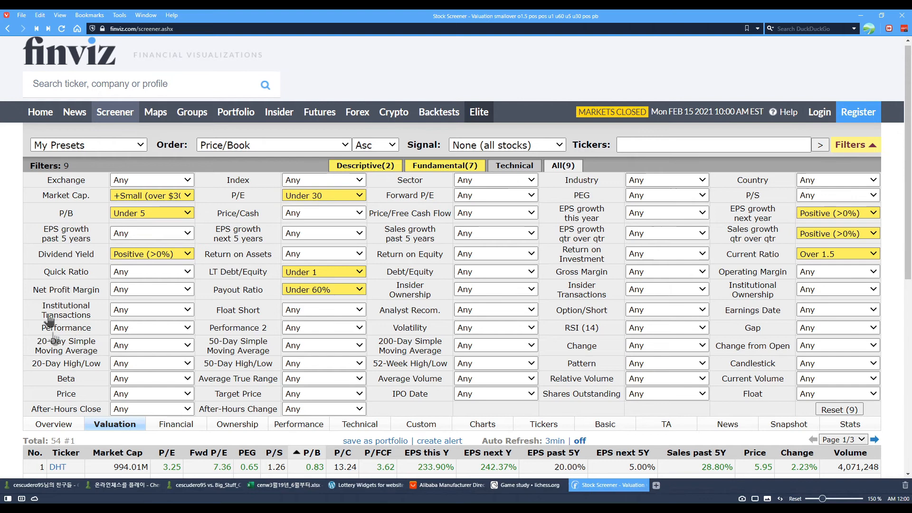
click(154, 351)
click(501, 328)
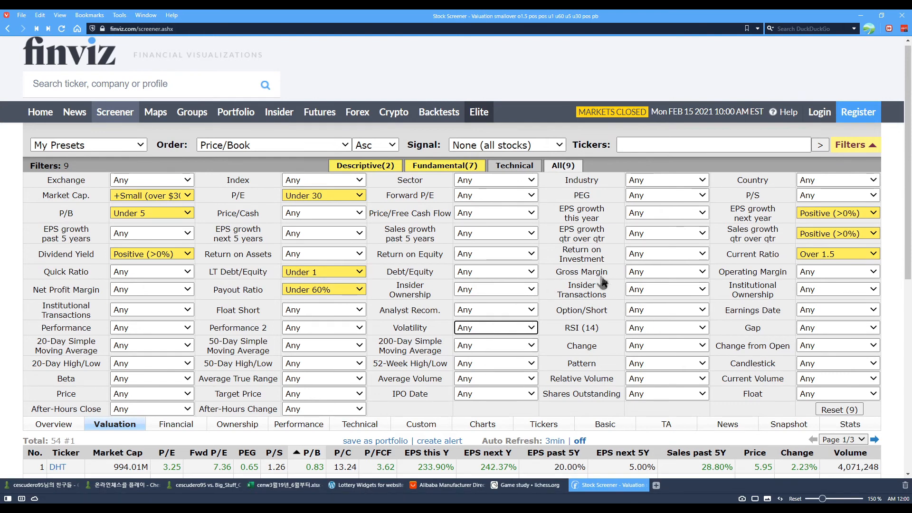